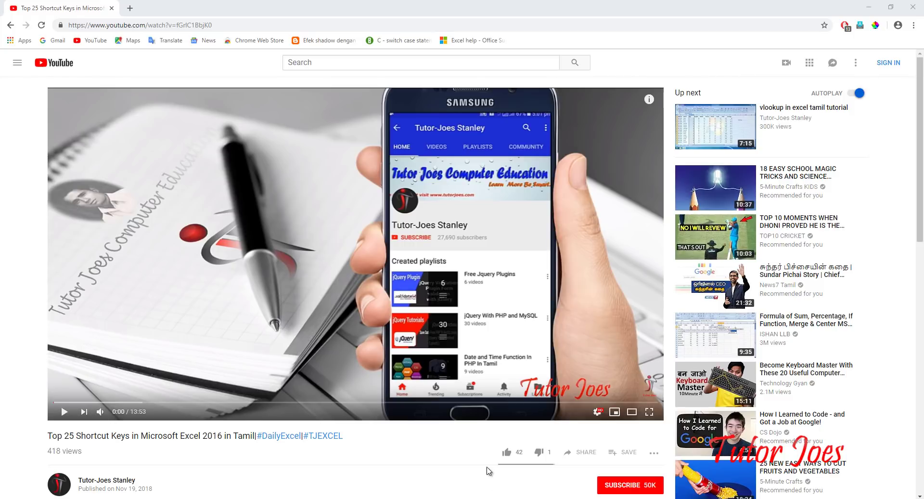
Step: Scroll down to the viewer's comment asking for a tiered 1%, 2%, 3% incentive IF formula
scroll(510, 417, "down", 1)
scroll(510, 417, "down", 3)
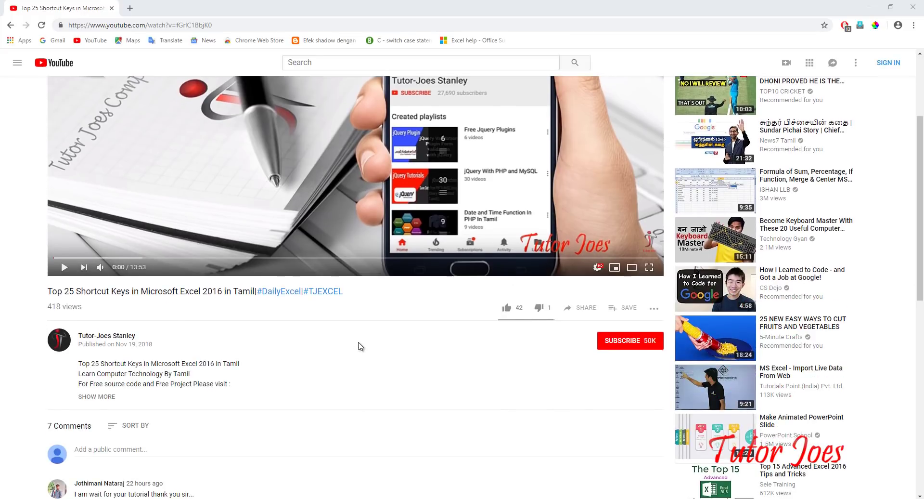
scroll(378, 354, "down", 4)
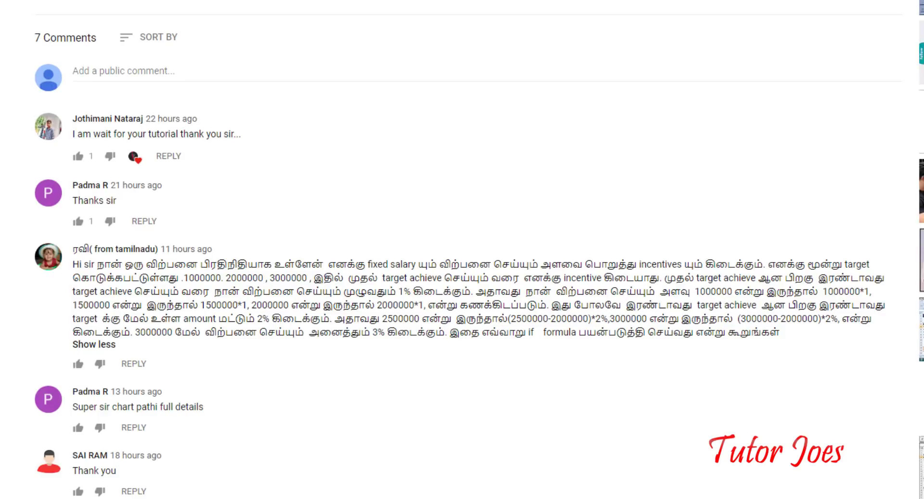
left_click(289, 464)
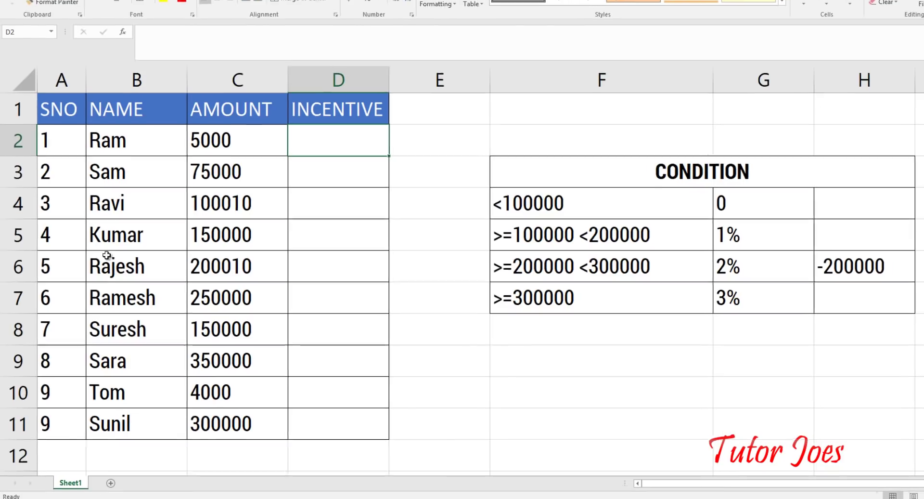
left_click(136, 148)
left_click(542, 199)
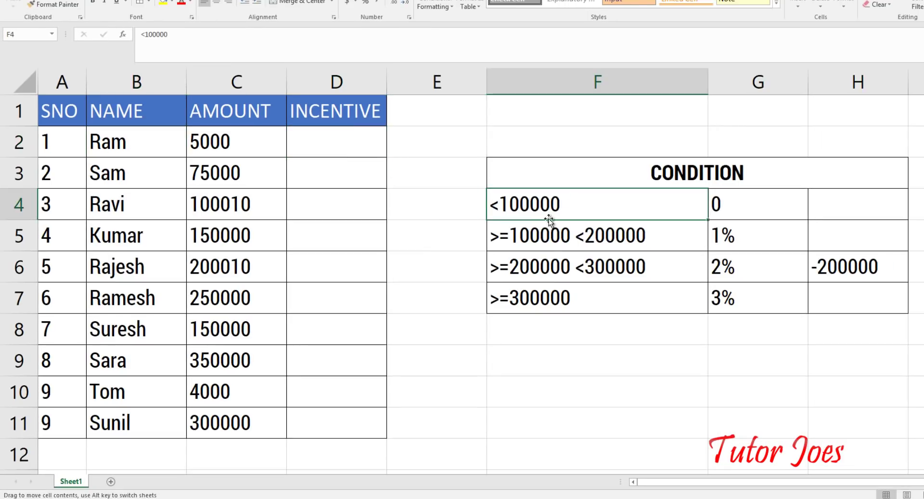
left_click(551, 238)
left_click(551, 277)
left_click(553, 295)
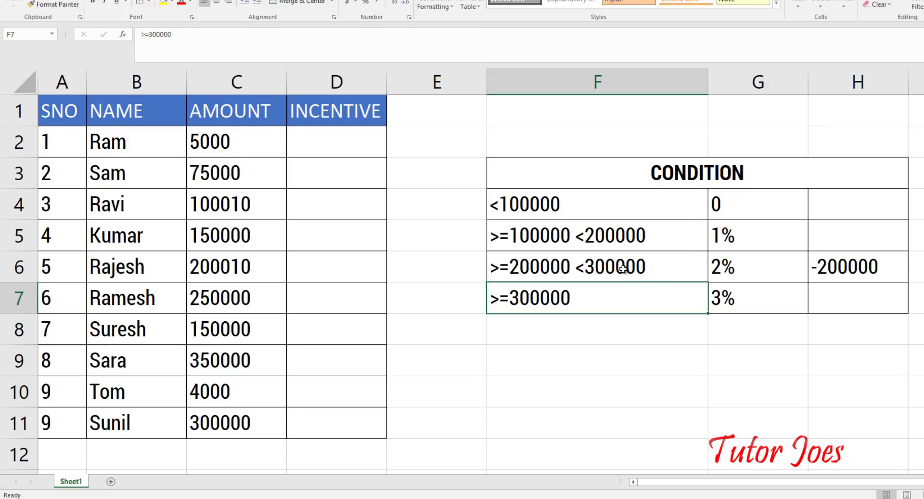
left_click(580, 205)
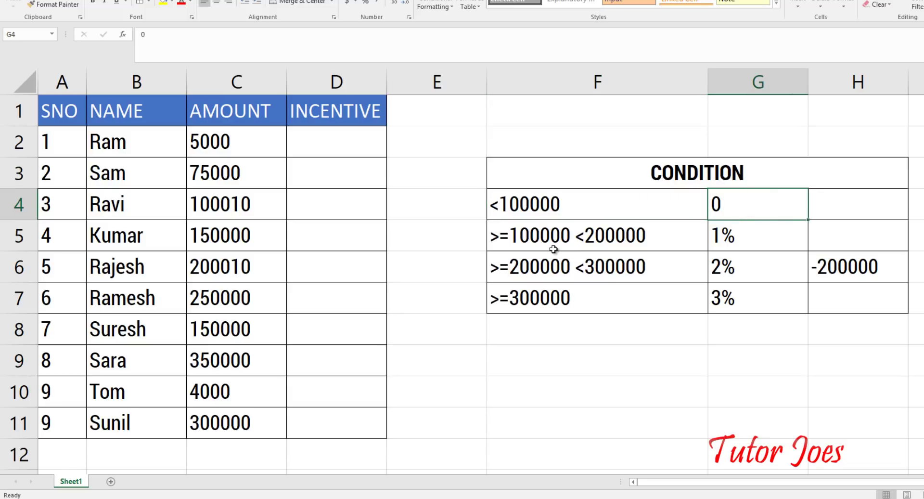
left_click(578, 248)
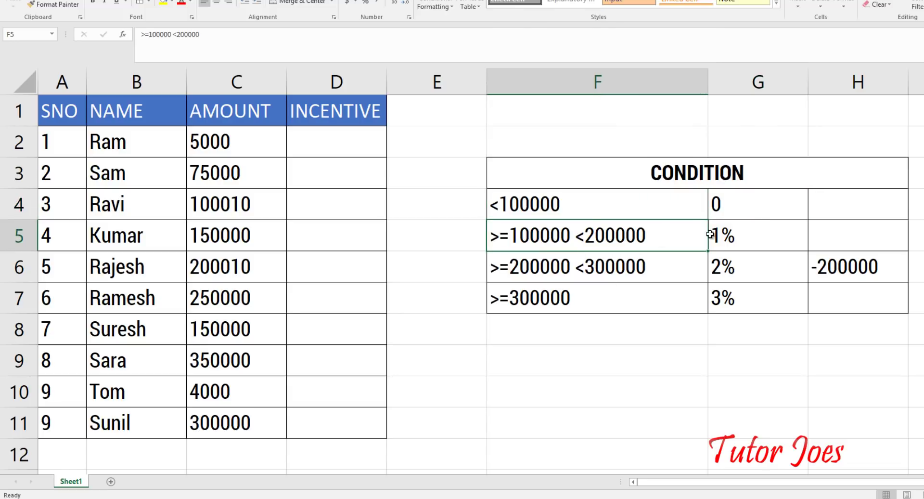
left_click(731, 235)
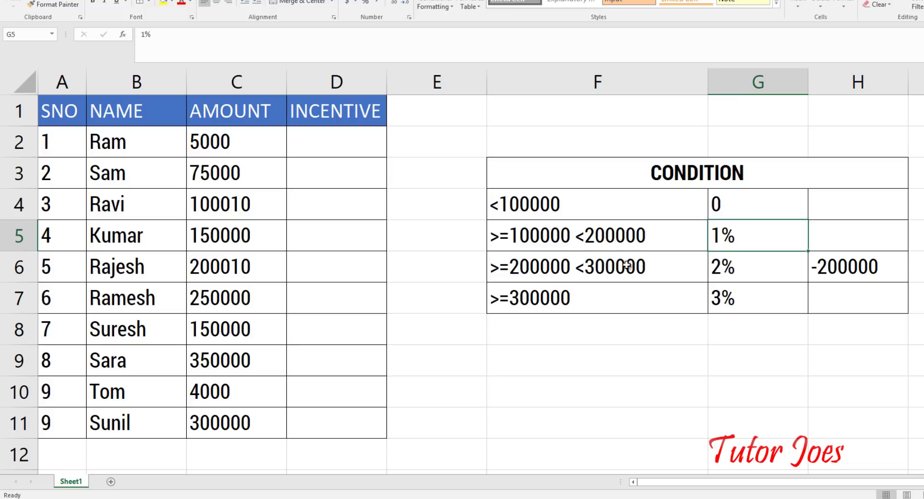
left_click(744, 273)
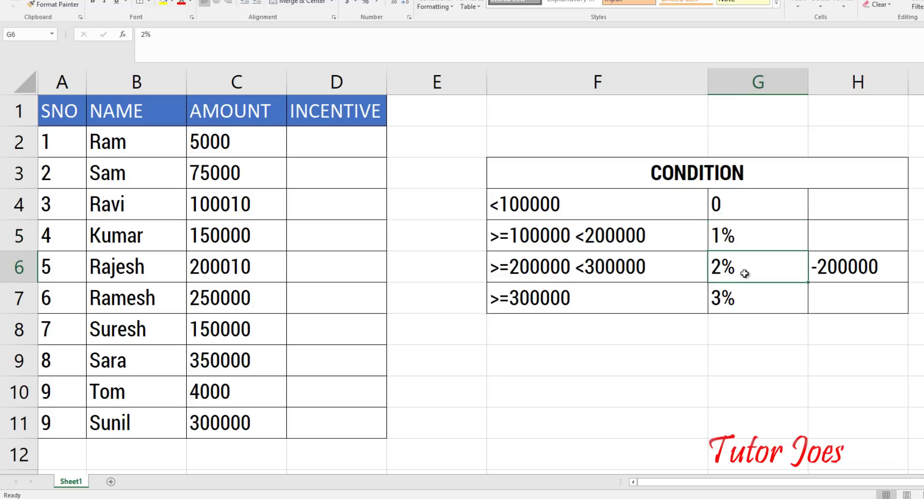
left_click(578, 266)
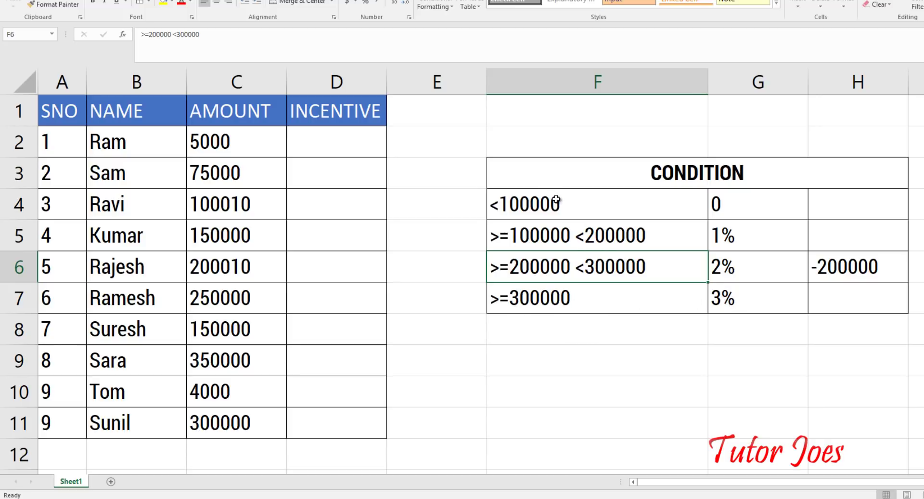
left_click_drag(554, 185, 652, 309)
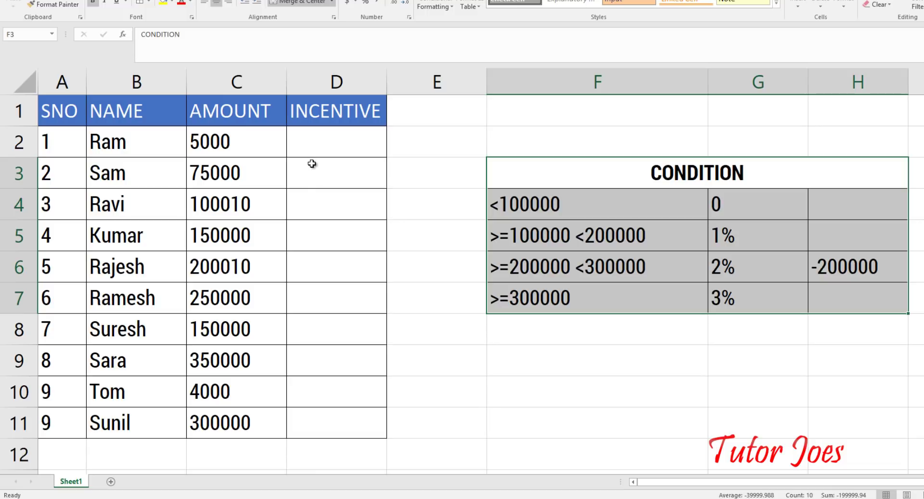
left_click_drag(502, 208, 718, 216)
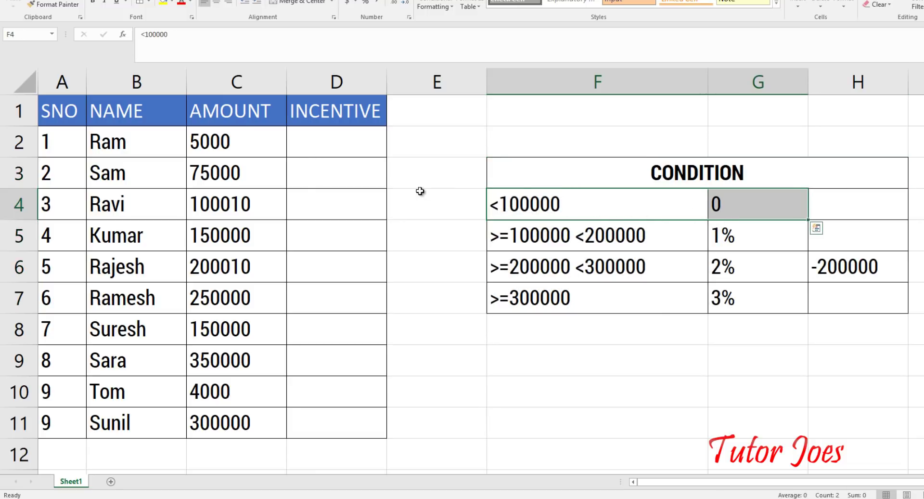
left_click(338, 153)
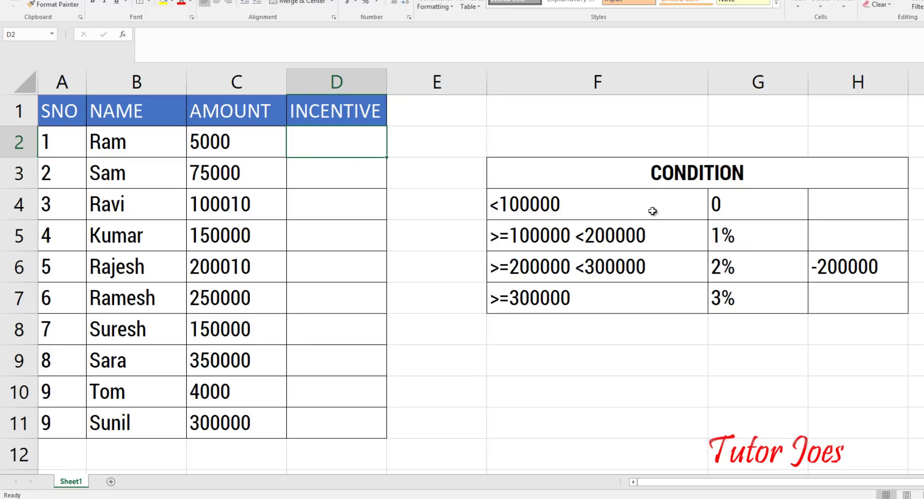
Step: Enter =IF(C2<100000,0,"others") in D2 so Ram's 5000 sale shows 0
type("=if")
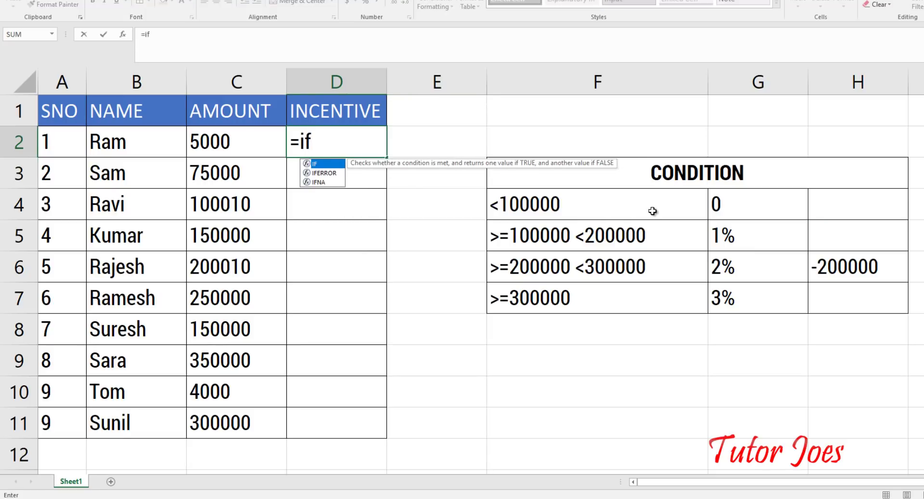
type("(")
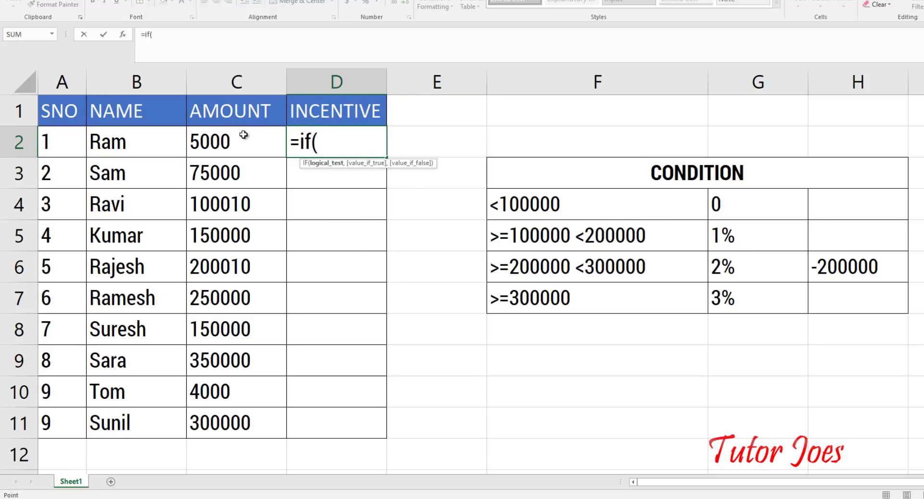
left_click(244, 135)
type("<100")
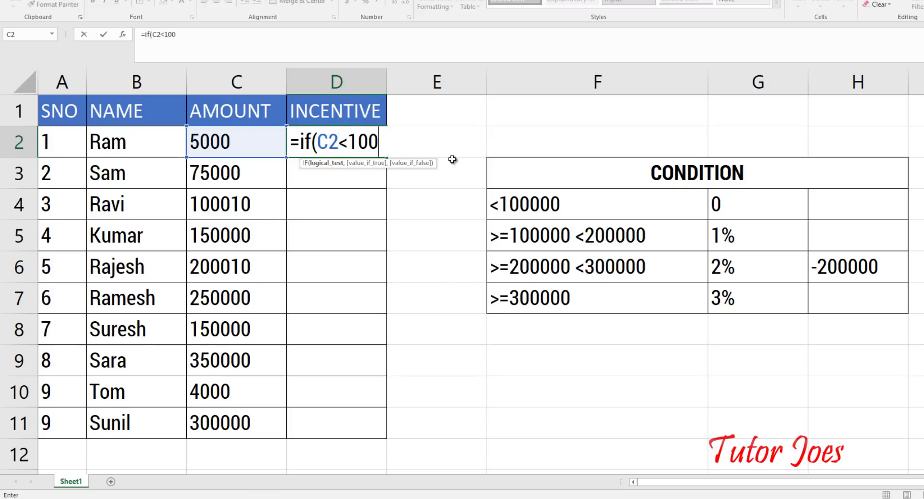
type("000")
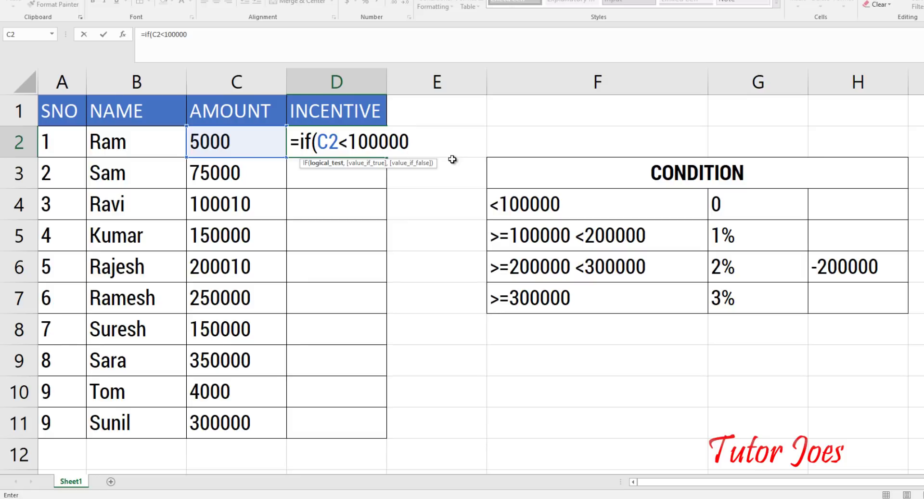
type(",")
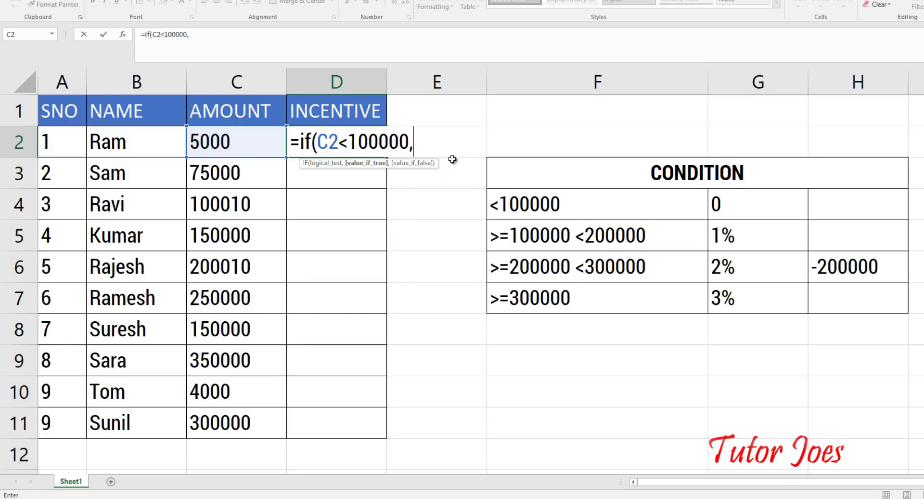
type("0,")
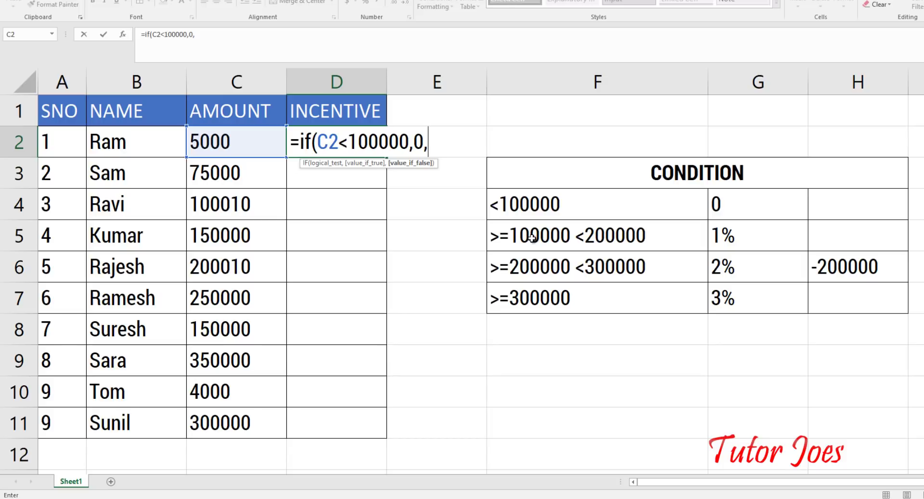
type("\"others\"")
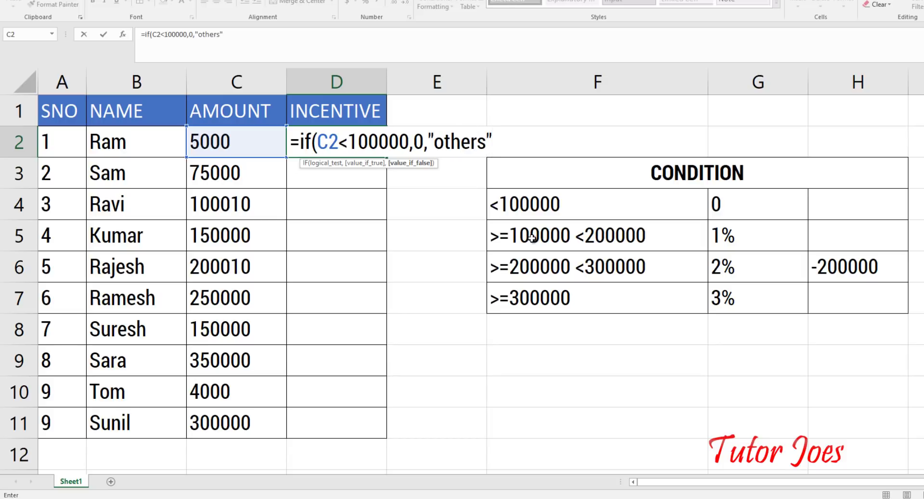
type(")")
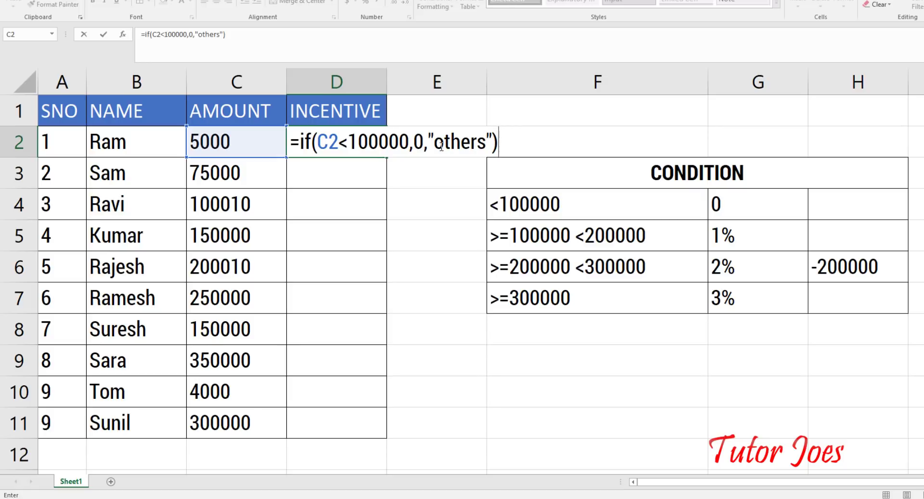
key("Return")
left_click(242, 143)
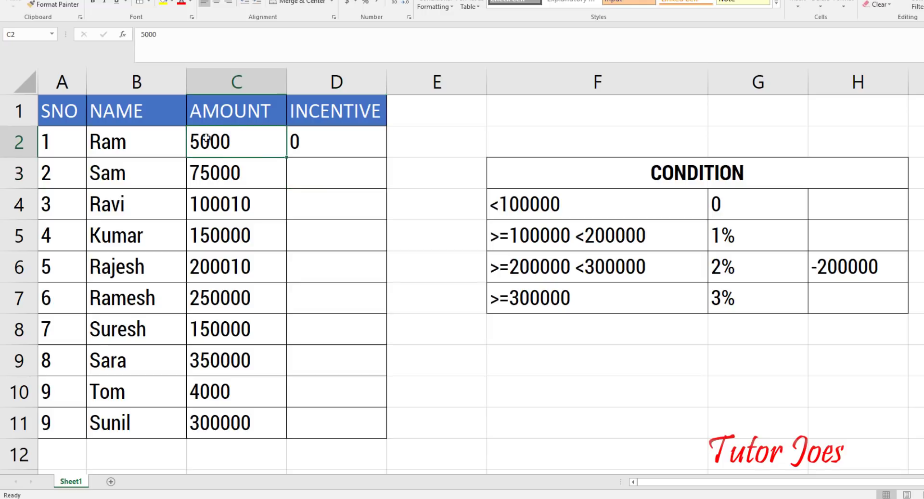
Step: Fill D2's IF formula down to D11 and review the results against the upper incentive tiers
left_click(378, 155)
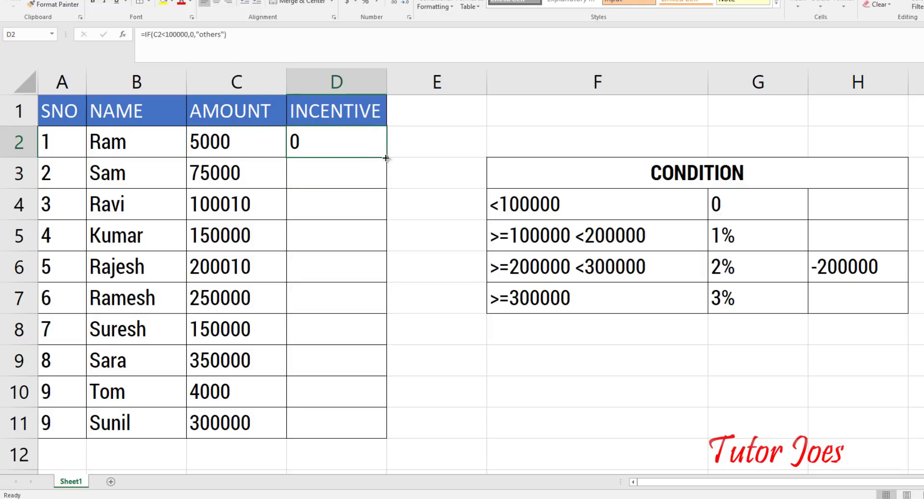
mouse_move(387, 157)
left_mouse_down()
mouse_move(386, 250)
mouse_move(359, 434)
left_mouse_up()
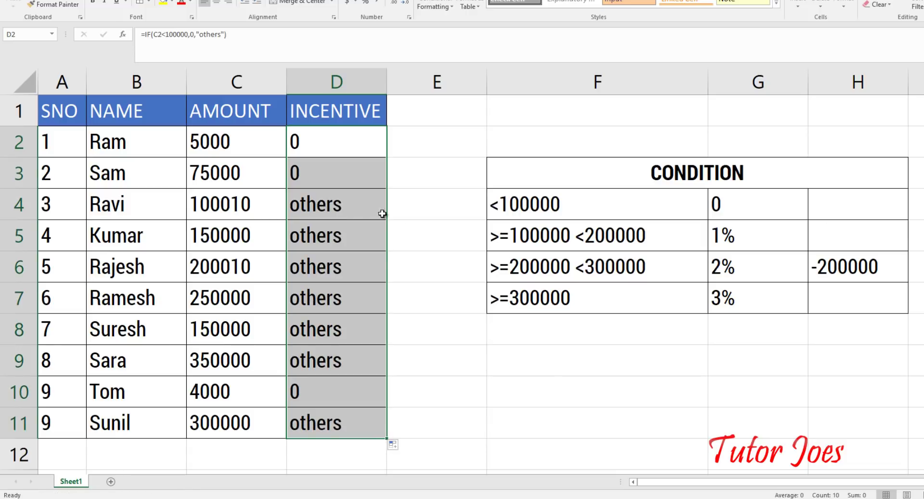
left_click(359, 207)
left_click(359, 236)
left_click(575, 234)
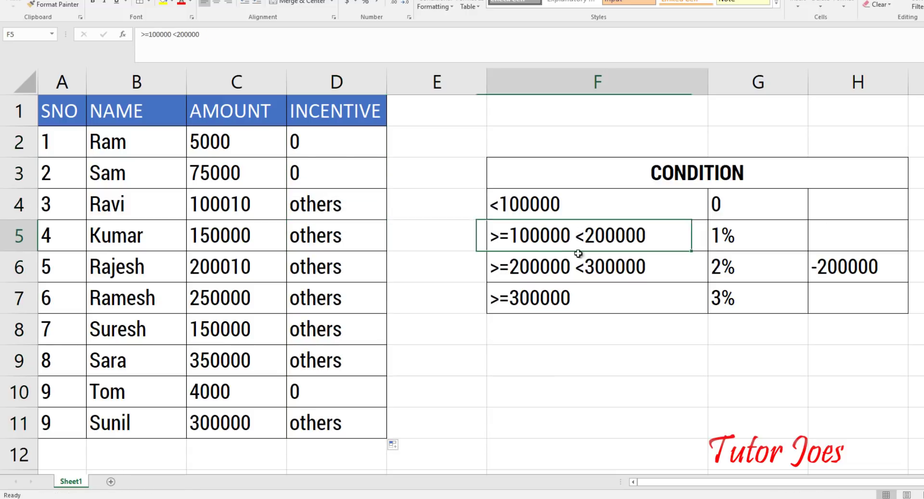
left_click_drag(579, 253, 588, 303)
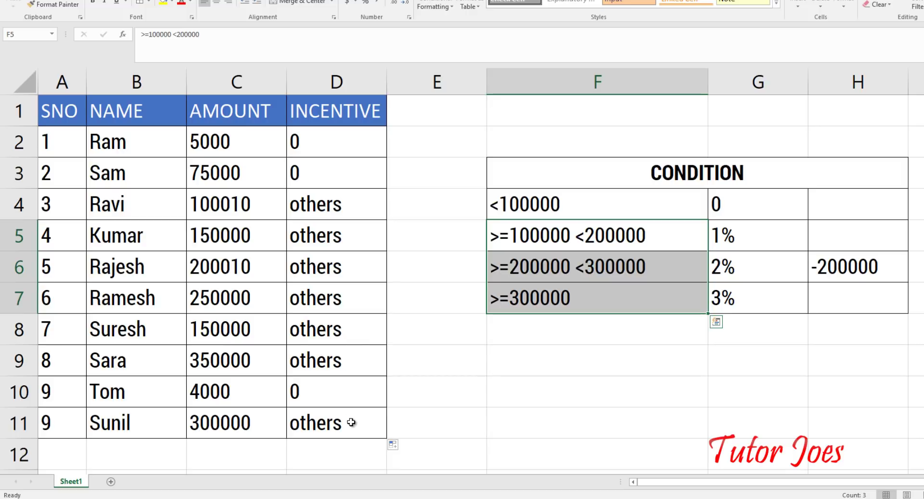
Step: Select D2's formula text after the equals sign and choose cell F9 as its destination
left_click(308, 149)
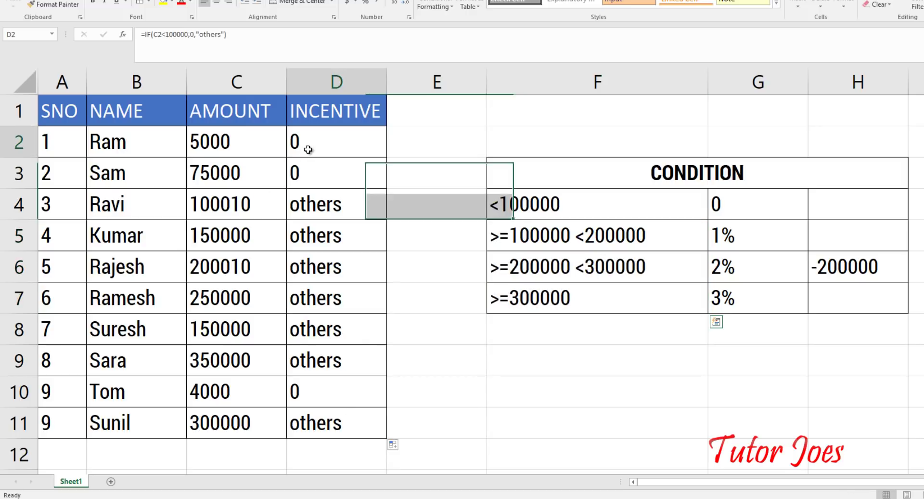
double_click(308, 149)
left_click_drag(291, 142, 530, 148)
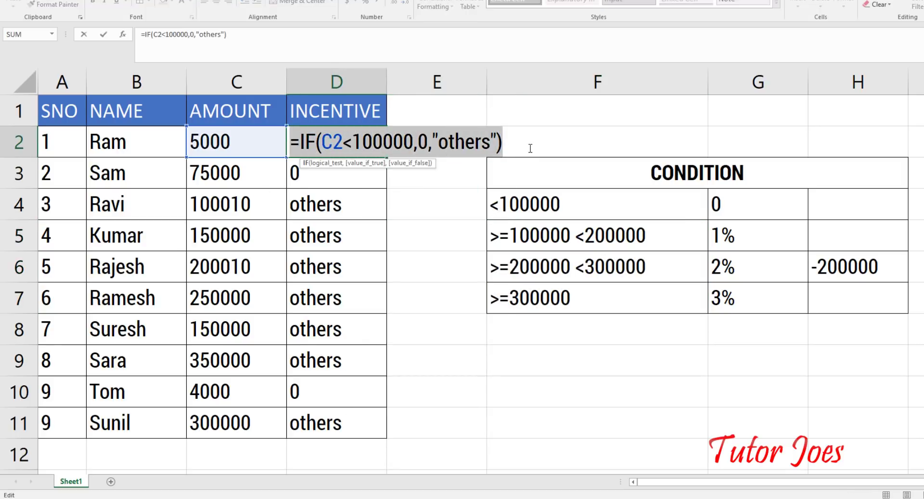
left_click(301, 142)
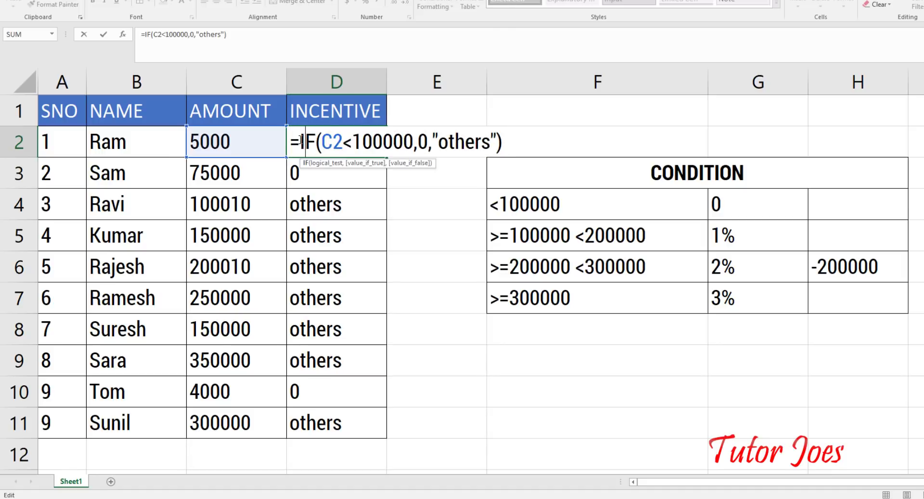
left_click_drag(301, 141, 513, 151)
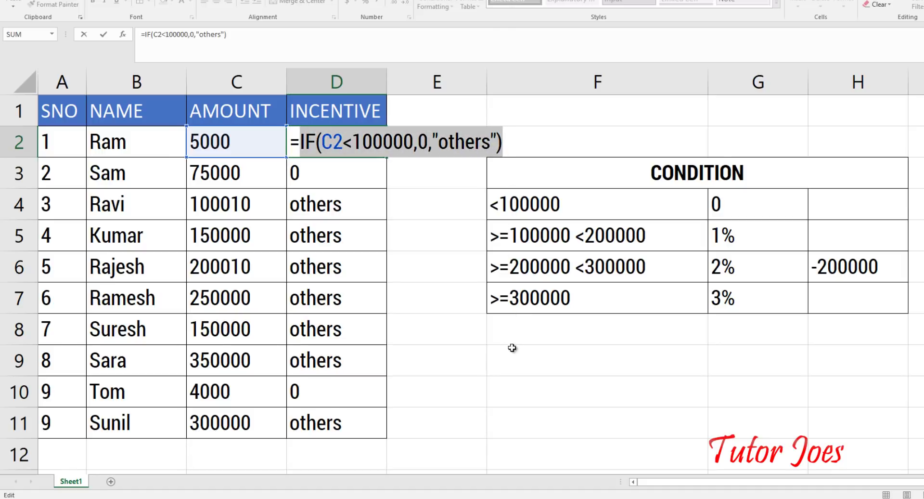
left_click(512, 347)
Step: Paste IF(C2<100000,0,"others") into F9 as a plain-text note of the formula
key("Return")
left_click(508, 359)
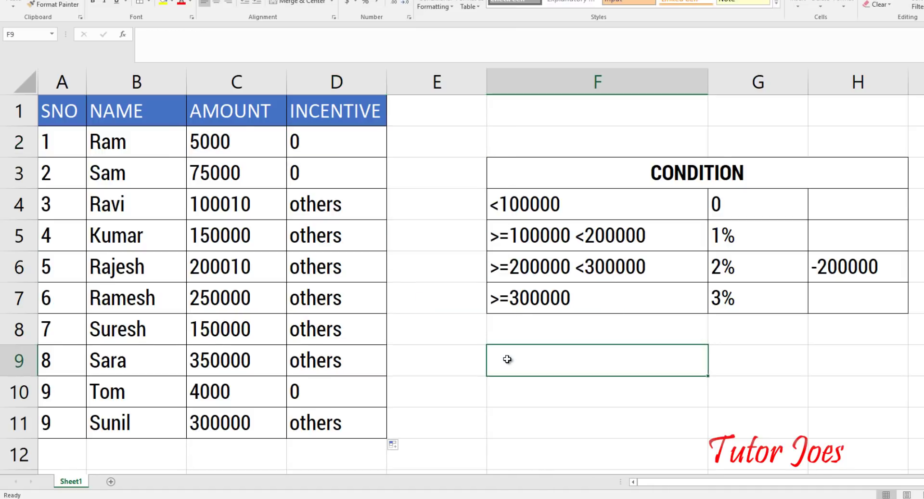
key("ctrl+v")
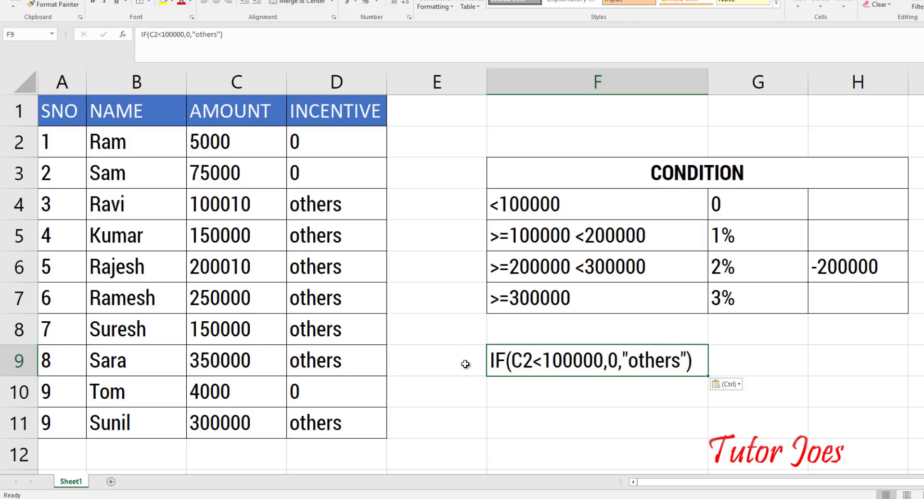
left_click(543, 237)
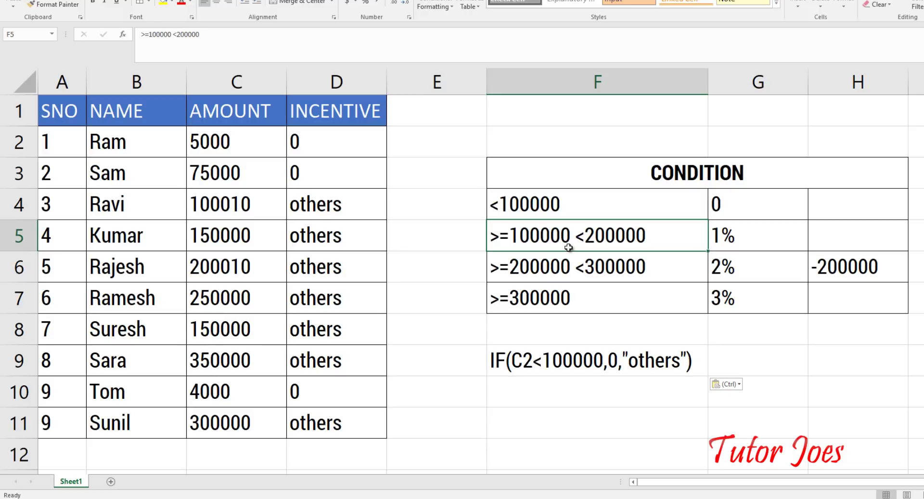
Step: Replace "others" in D2 with a nested IF(AND(C2>=100000,C2<200000)) test
left_click(318, 140)
double_click(318, 145)
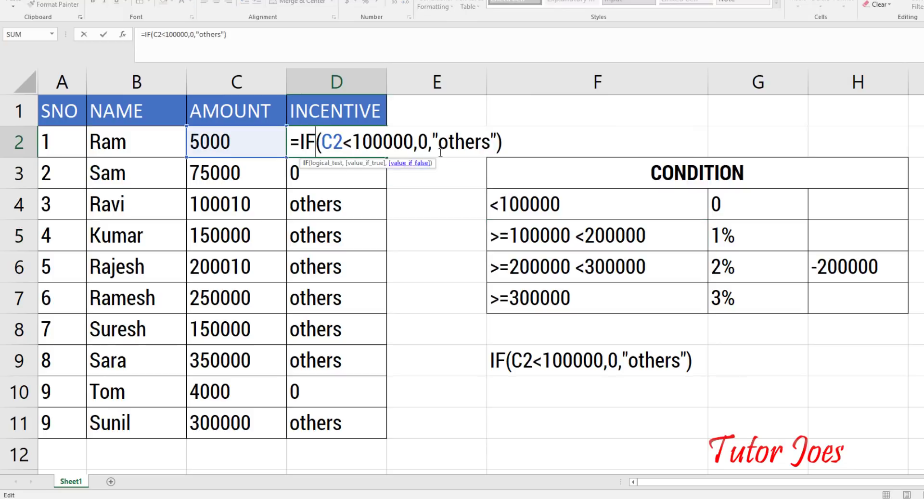
left_click_drag(433, 141, 496, 141)
key("BackSpace")
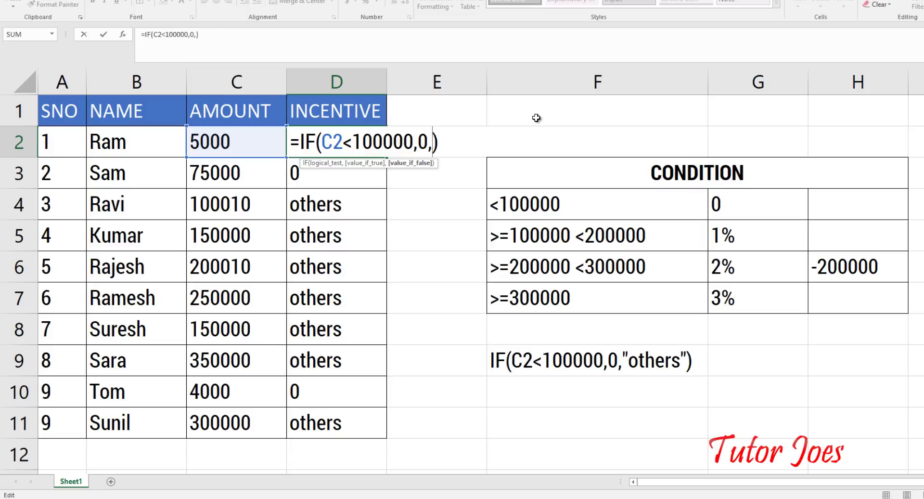
type("if(")
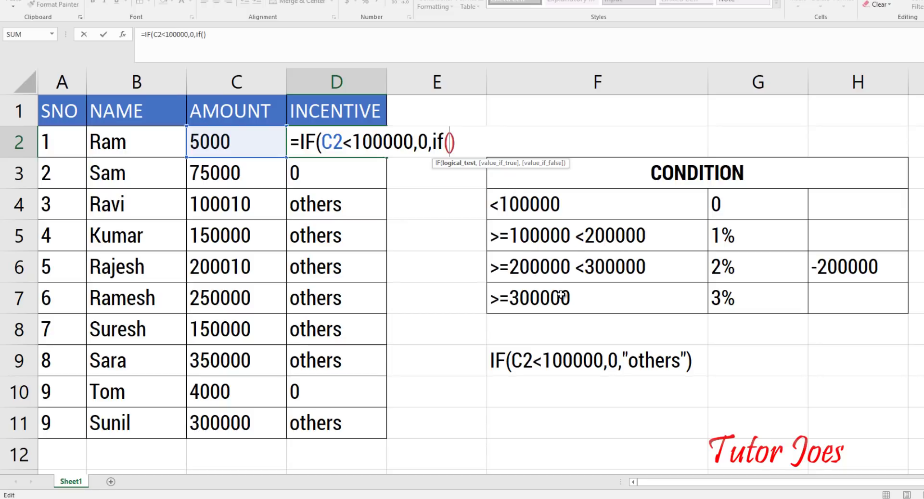
type("and")
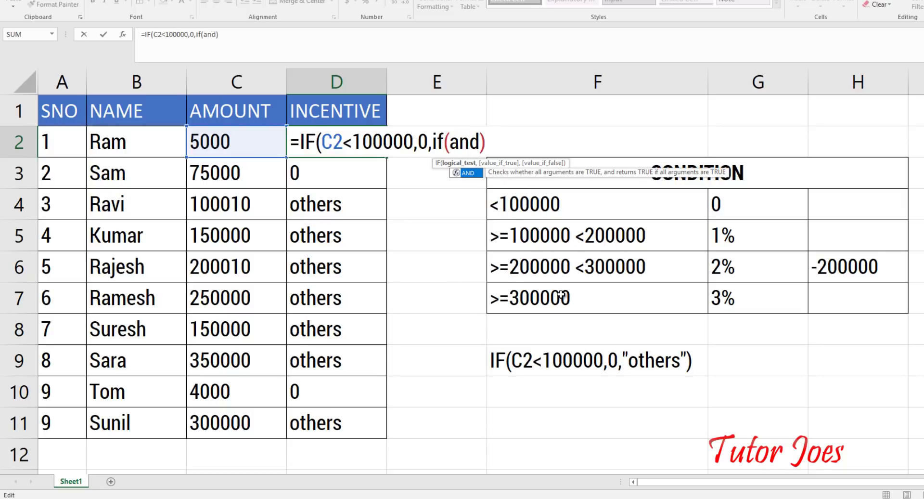
type("(")
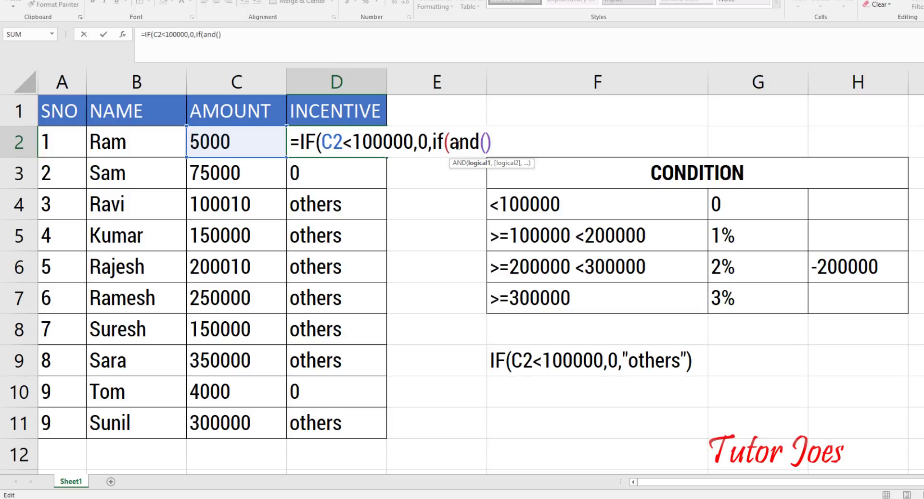
left_click(234, 145)
type(">=")
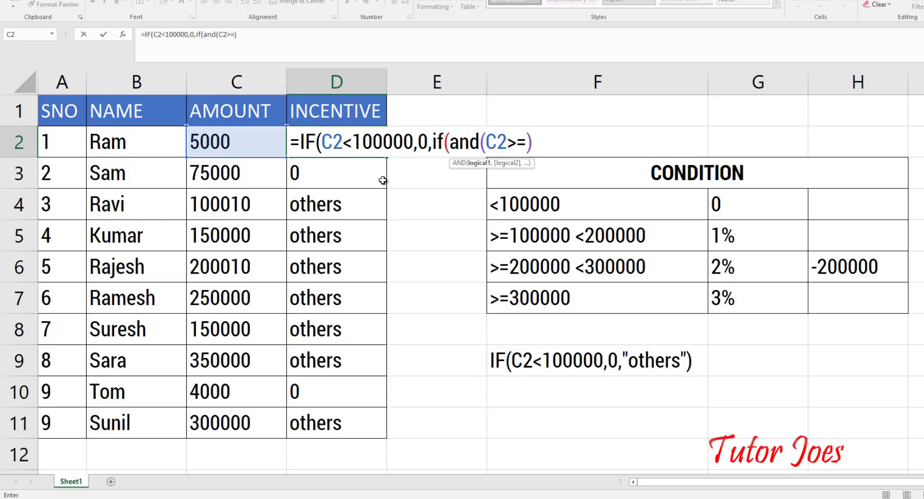
type("100000")
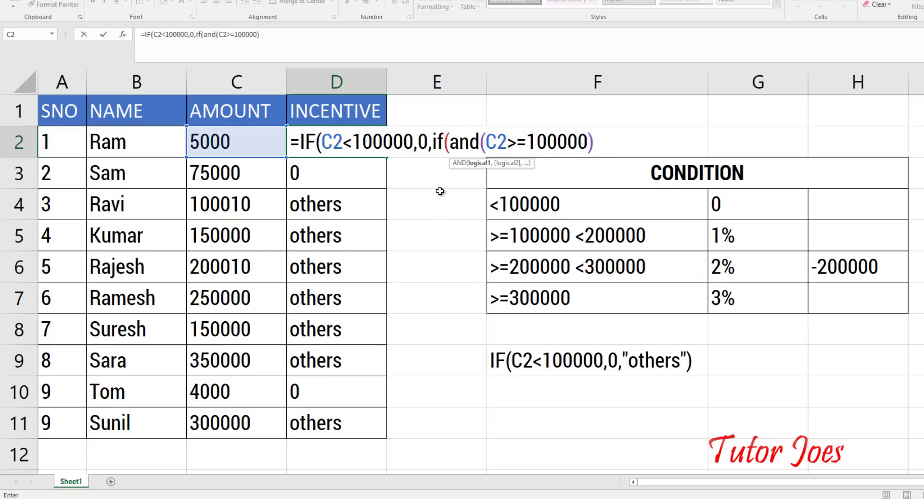
type(",")
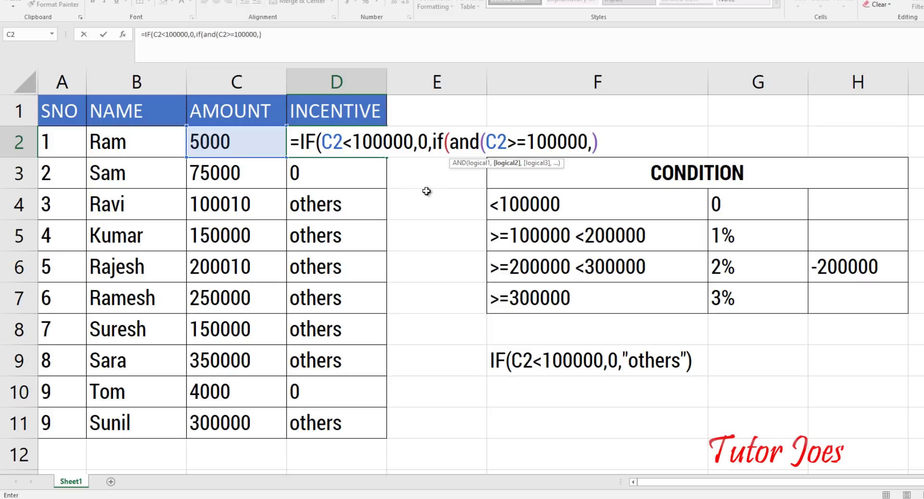
left_click(235, 143)
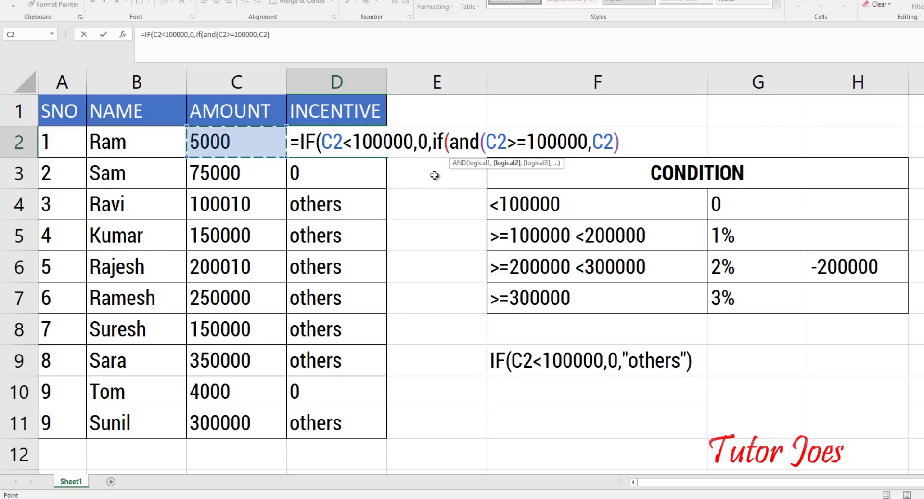
type("<20000")
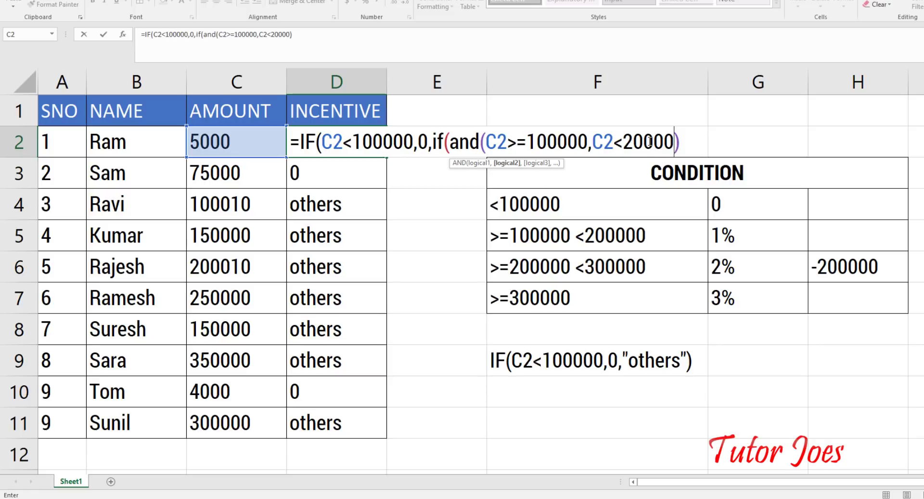
type("0")
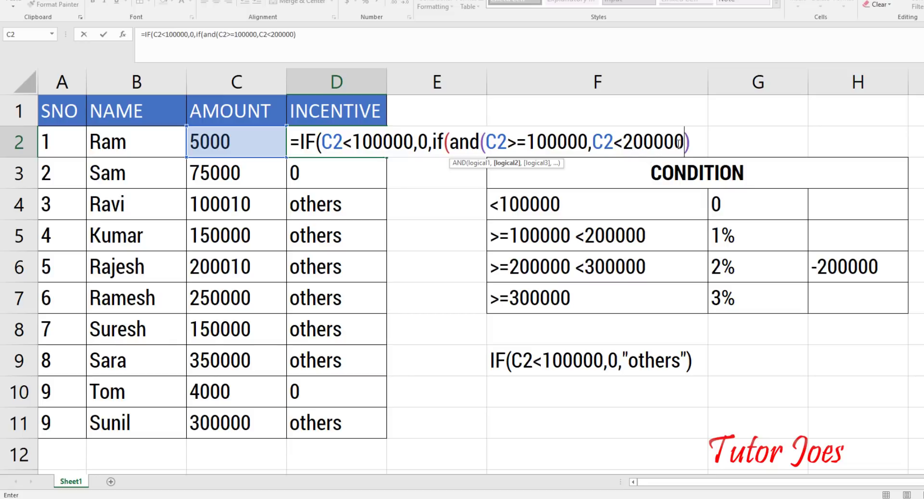
type(")")
Step: Give the new tier the result C2*1%, with "Others" for larger amounts
key("Right")
type(",")
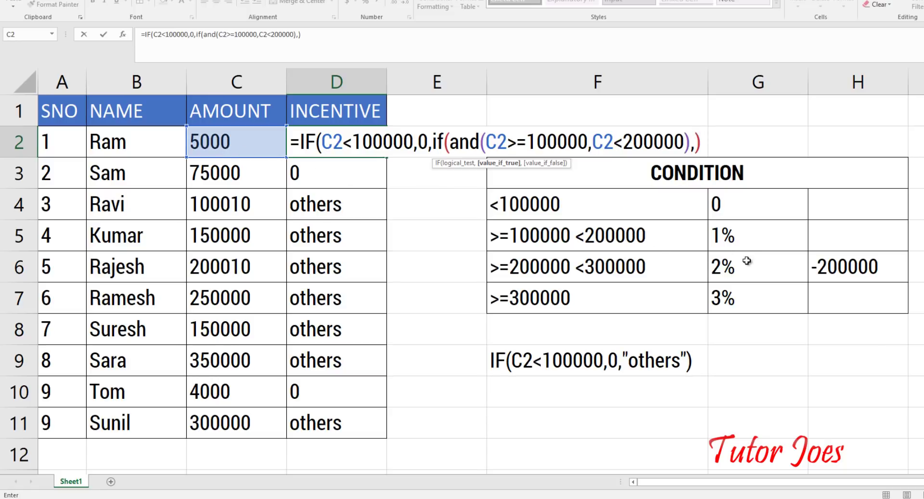
left_click(219, 139)
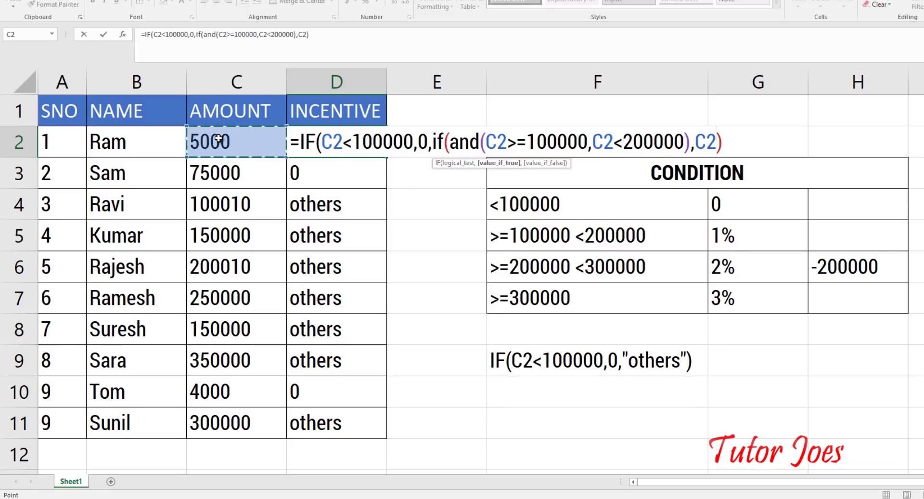
type("*1%")
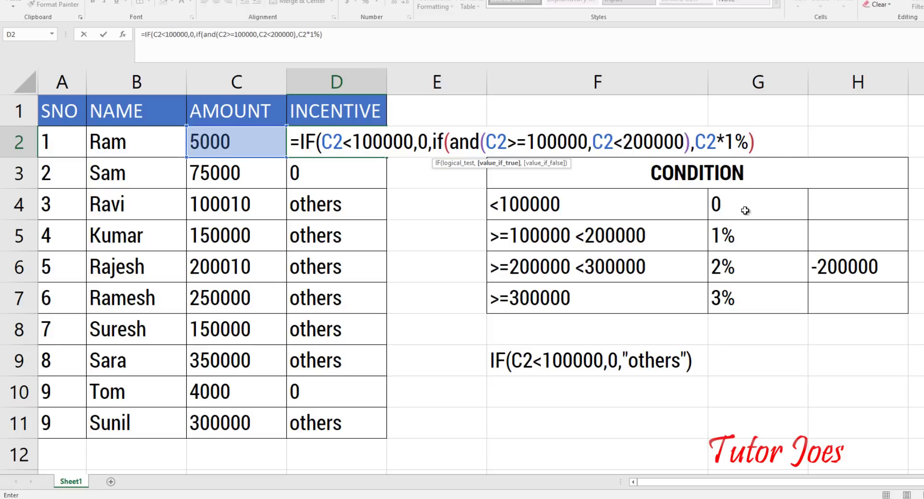
type(",")
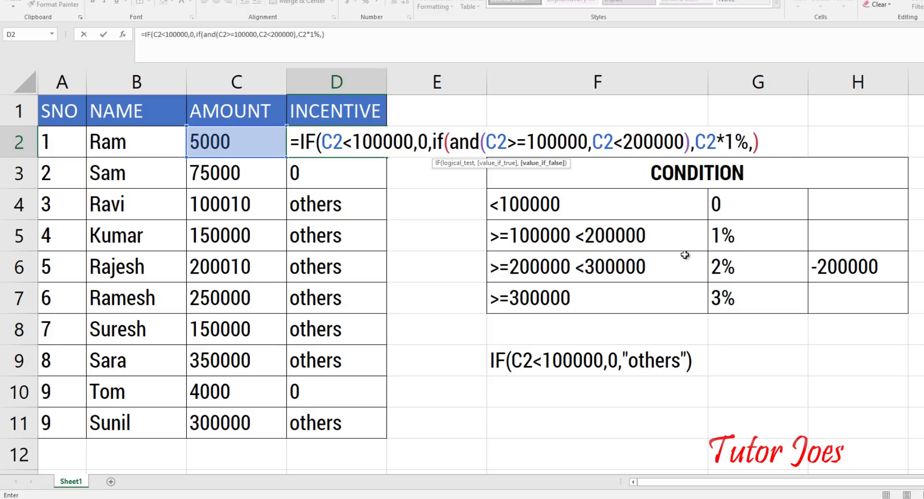
type("\"Others\"")
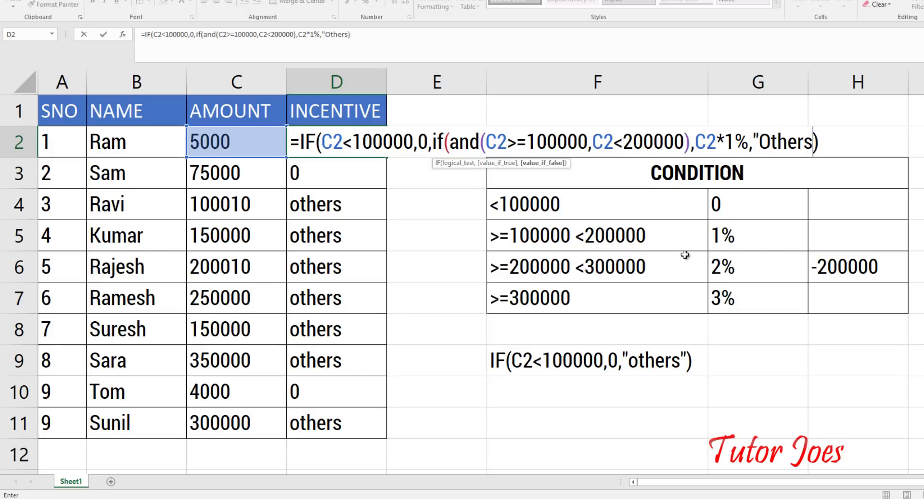
type(")")
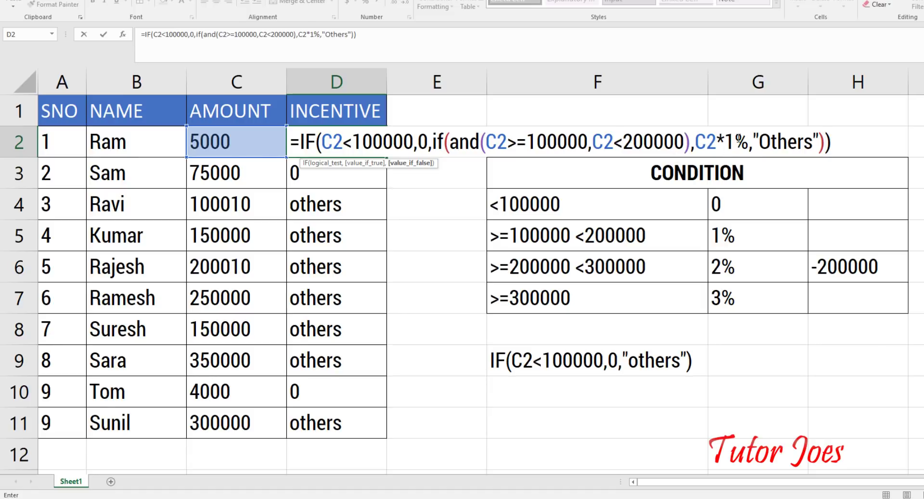
key("Return")
left_click(380, 150)
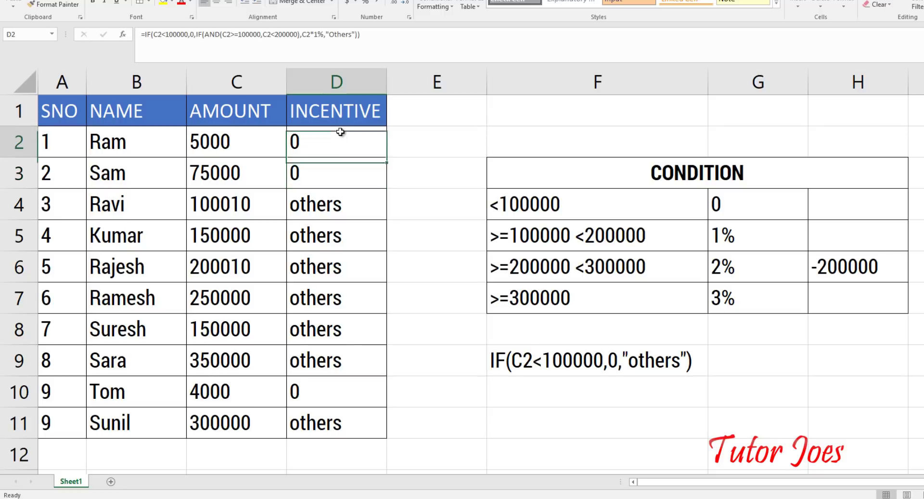
left_click_drag(390, 161, 371, 337)
scroll(399, 347, "up", 1)
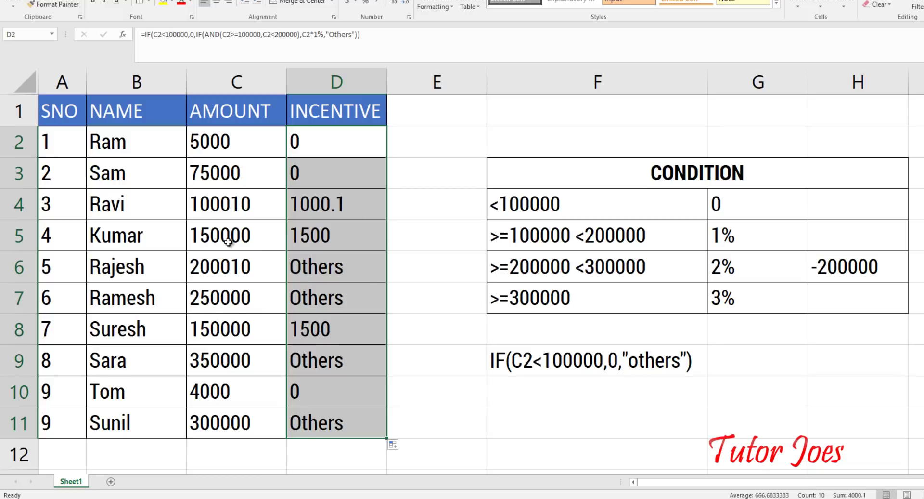
left_click(331, 239)
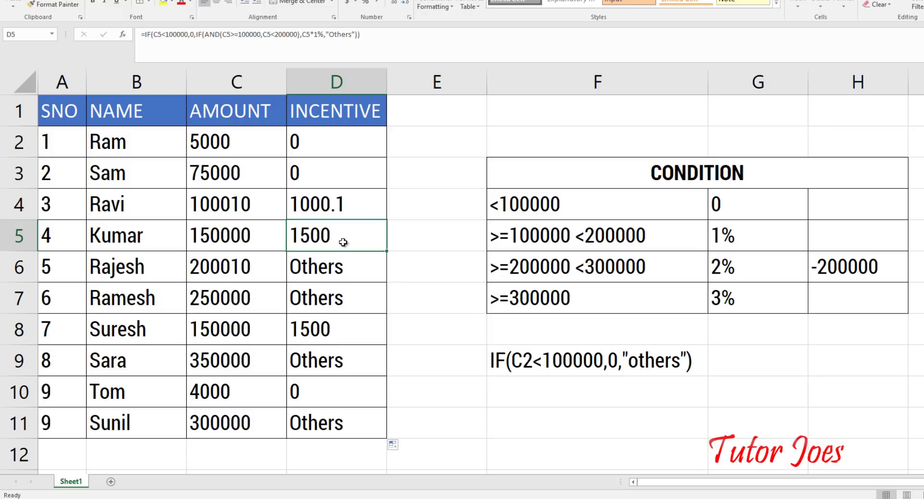
left_click(313, 270)
left_click(322, 291)
left_click(337, 359)
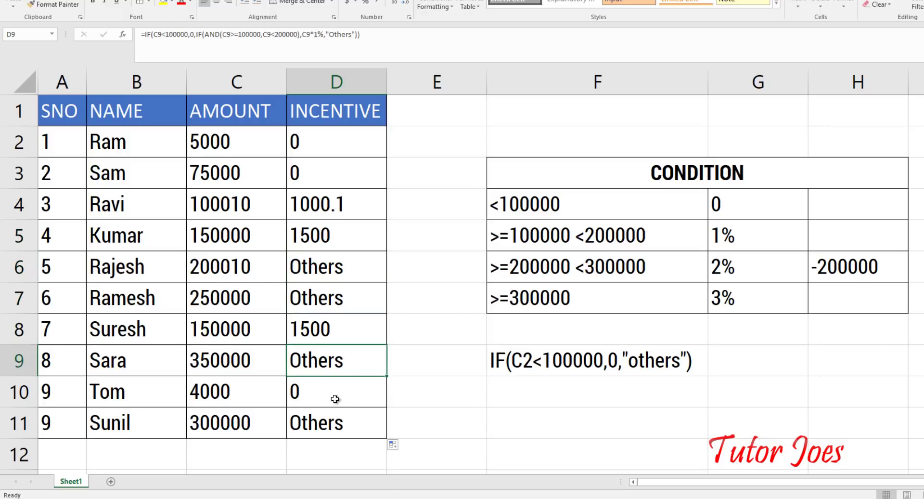
left_click(335, 418)
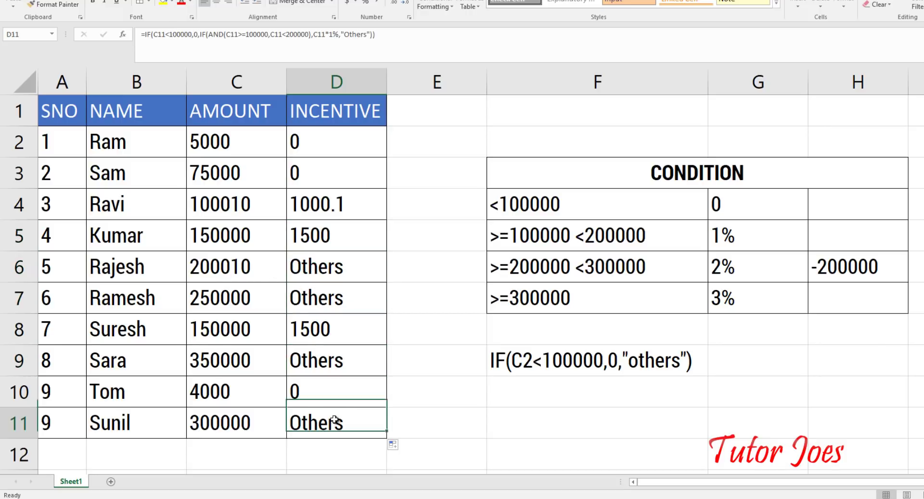
left_click(622, 235)
left_click(747, 233)
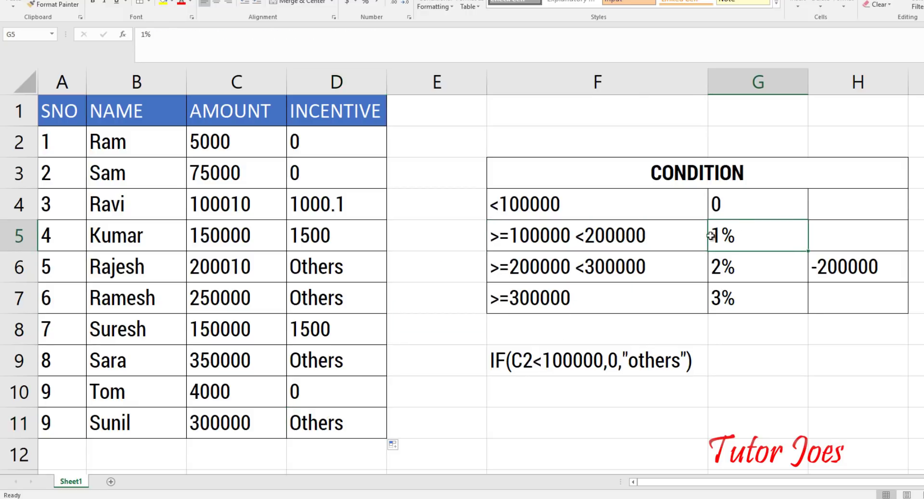
Step: Select and copy D2's nested IF/AND formula text after the equals sign
left_click(345, 137)
double_click(345, 136)
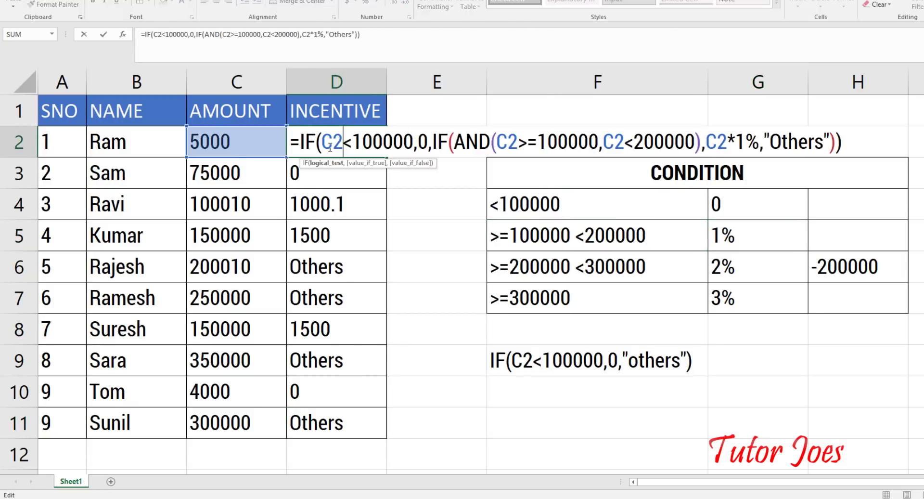
left_click_drag(300, 142, 878, 151)
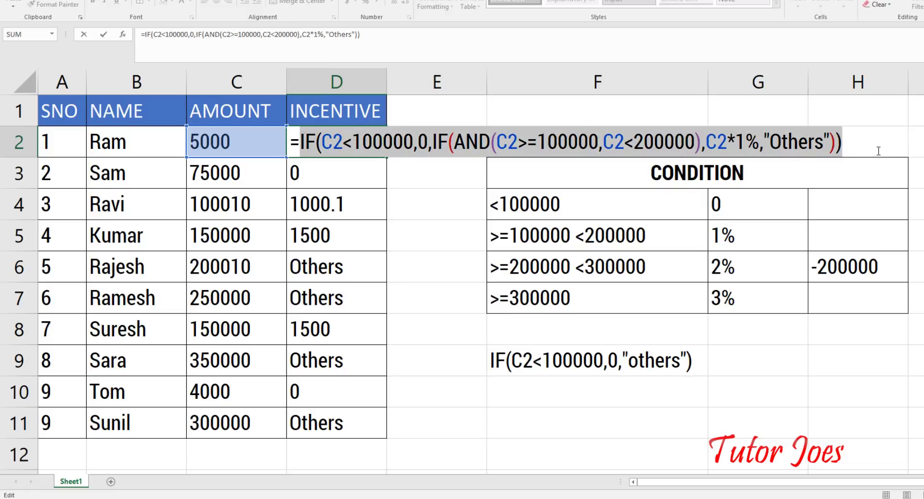
key("Escape")
Step: Paste the nested formula text into F10, below the F9 example
left_click(481, 395)
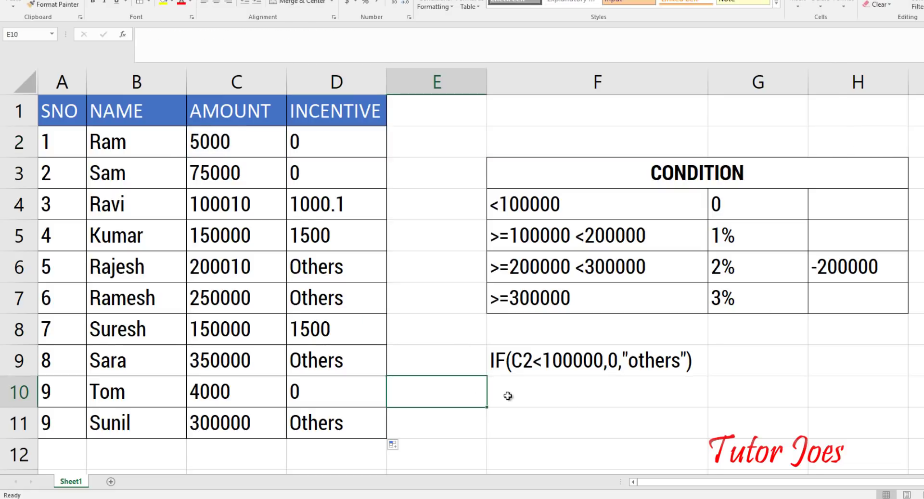
left_click(518, 391, "ctrl")
key("ctrl+v")
key("Return")
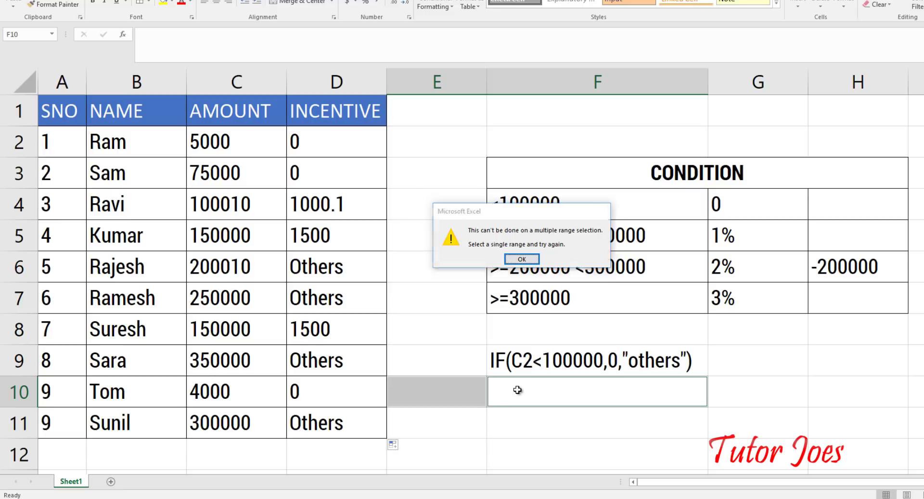
left_click(516, 389)
key("ctrl+v")
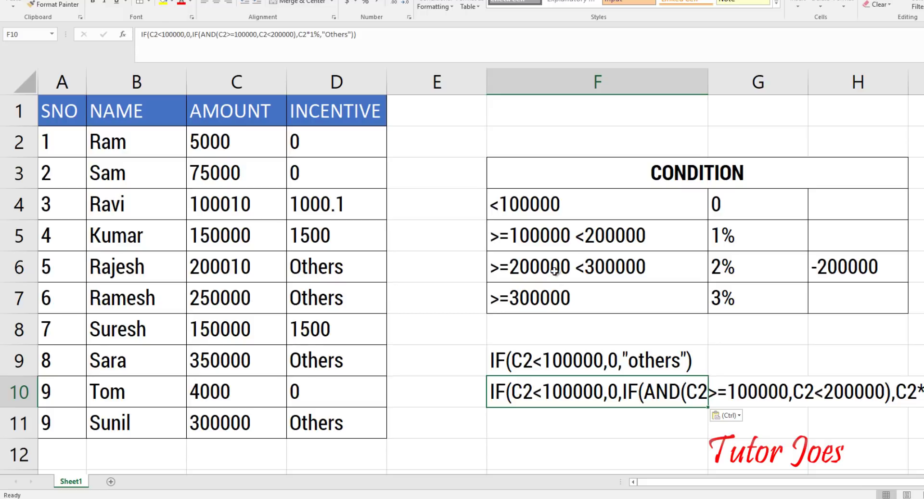
Step: Review the column C amounts, including 250000 in C7, and the 2% third-tier rate
left_click(280, 325)
left_click(246, 295)
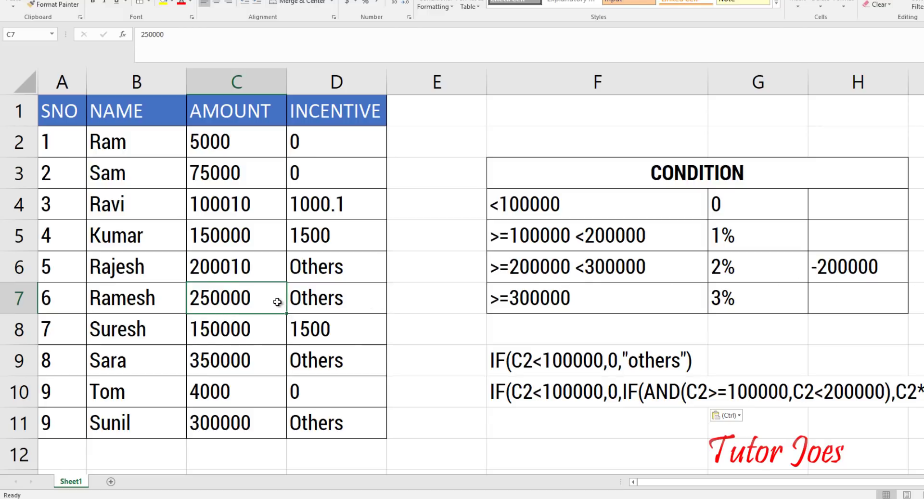
left_click(738, 265)
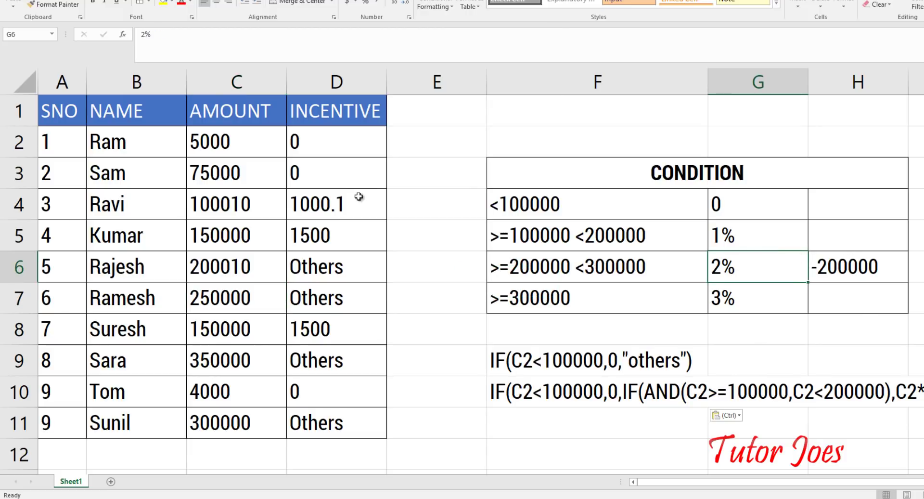
left_click(342, 132)
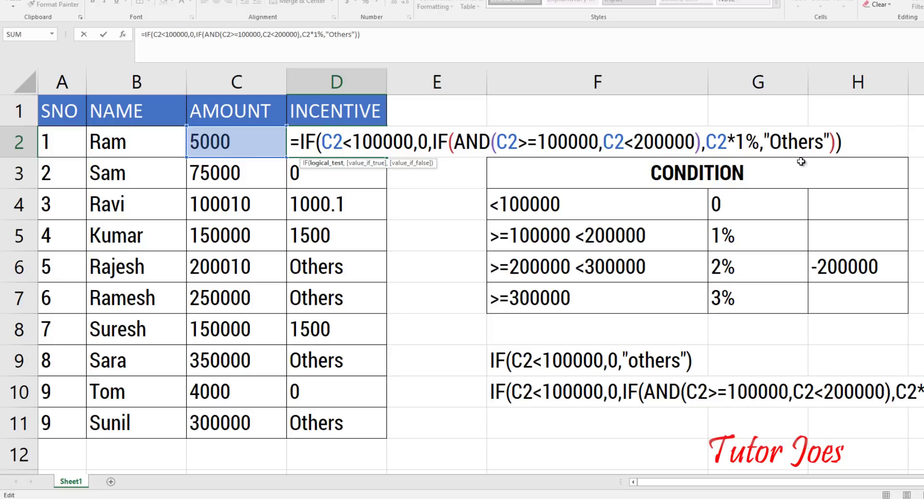
Step: Replace "Others" in D2 with an IF(AND(C2>=200000,C2<300000)) test
left_click_drag(768, 137, 832, 139)
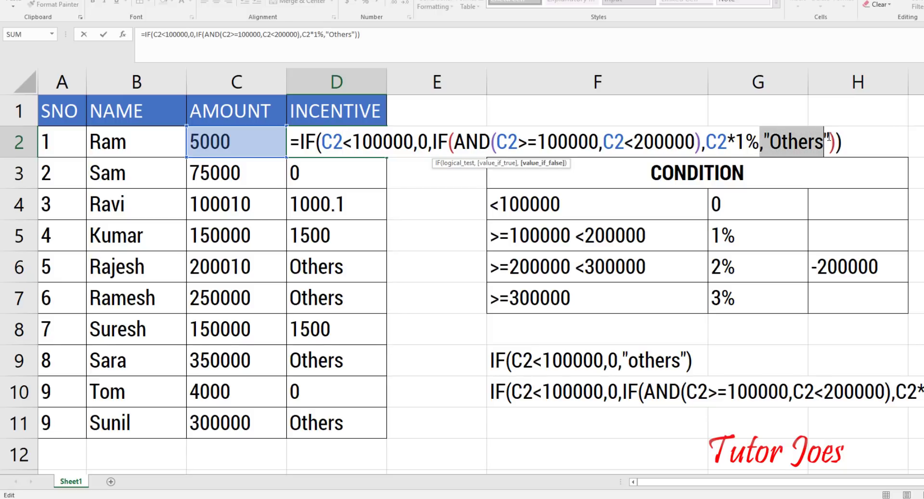
left_click(830, 141)
key("BackSpace")
key("BackSpace")
key("BackSpace")
key("BackSpace")
key("BackSpace")
key("BackSpace")
key("BackSpace")
key("BackSpace")
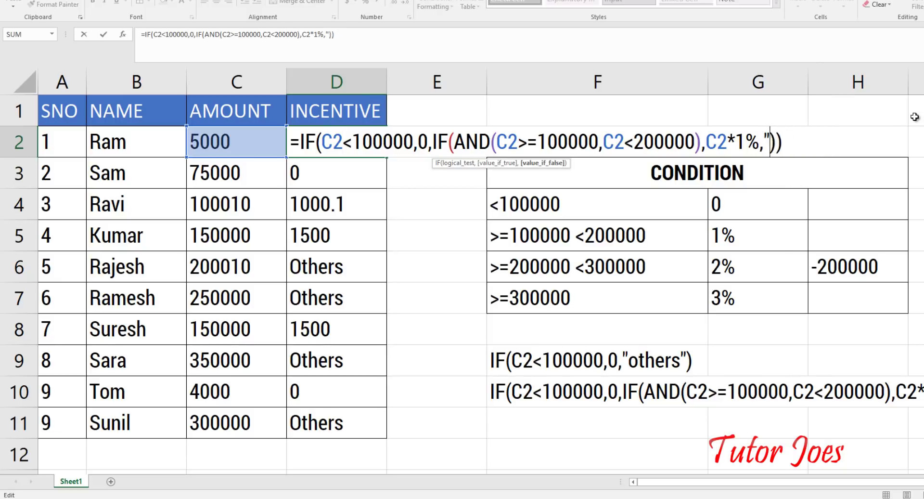
type("if(")
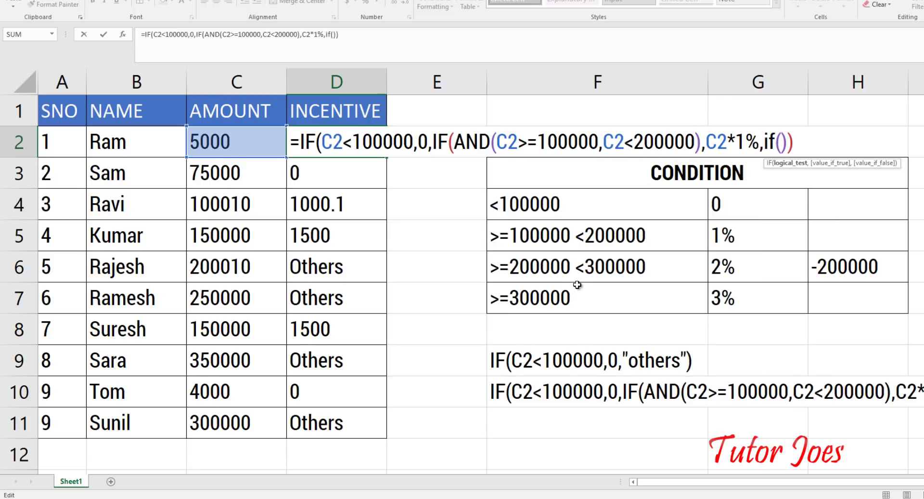
type("and")
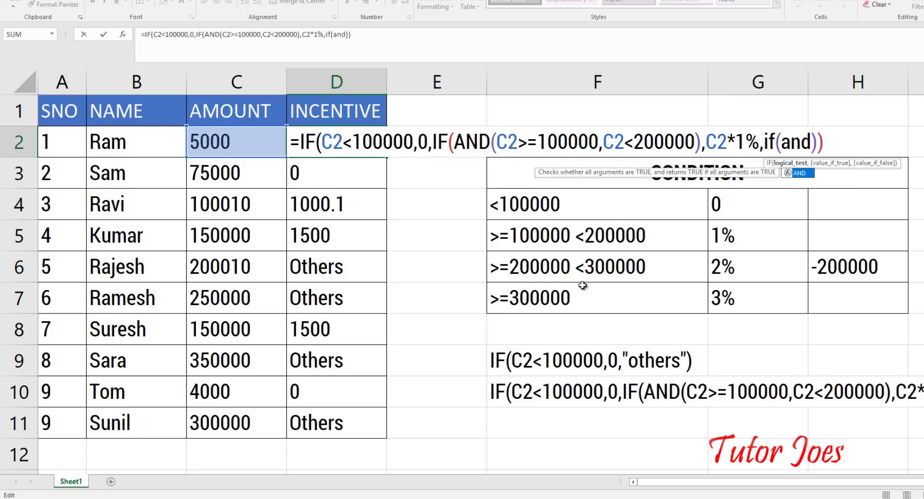
type("(")
left_click(244, 140)
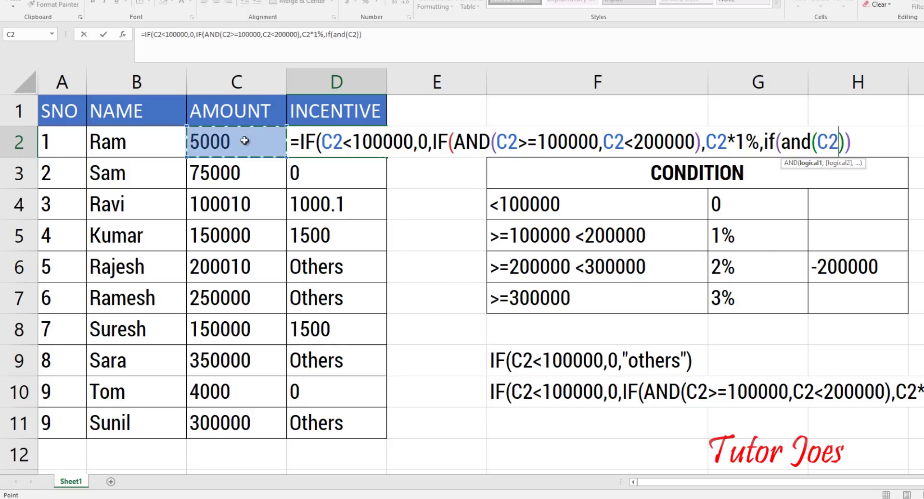
type(">=")
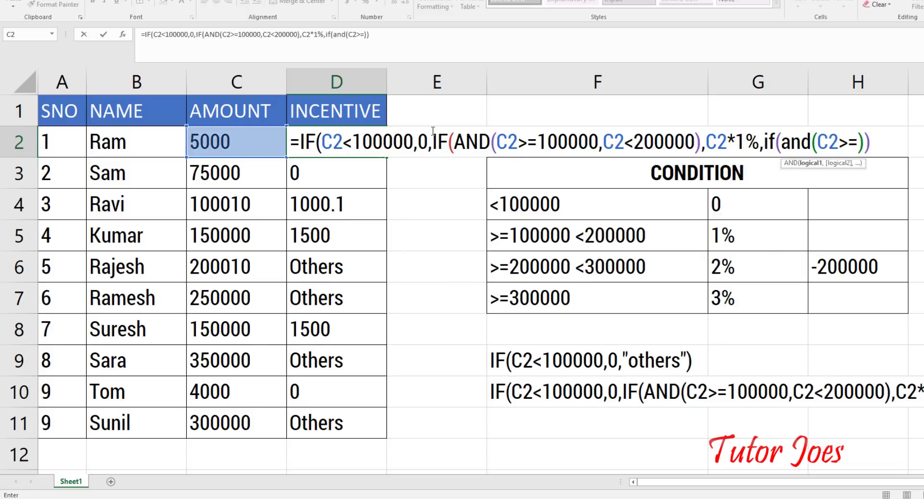
type("20")
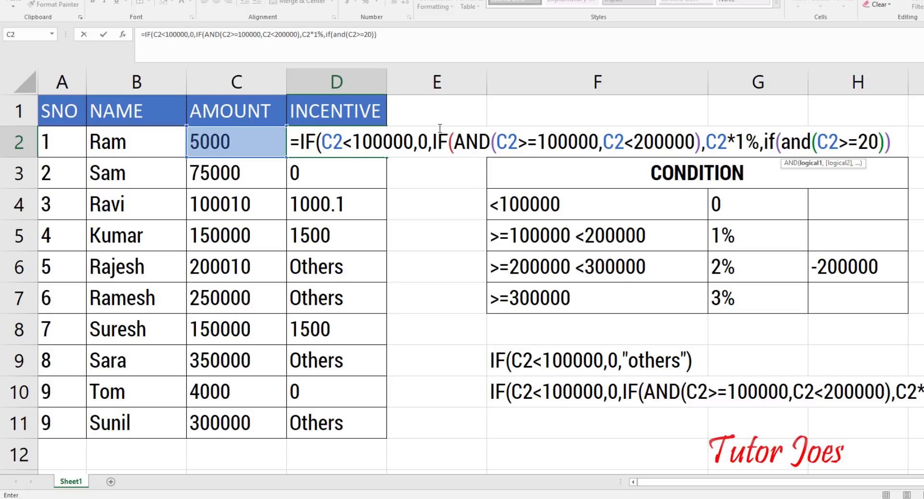
type("0000")
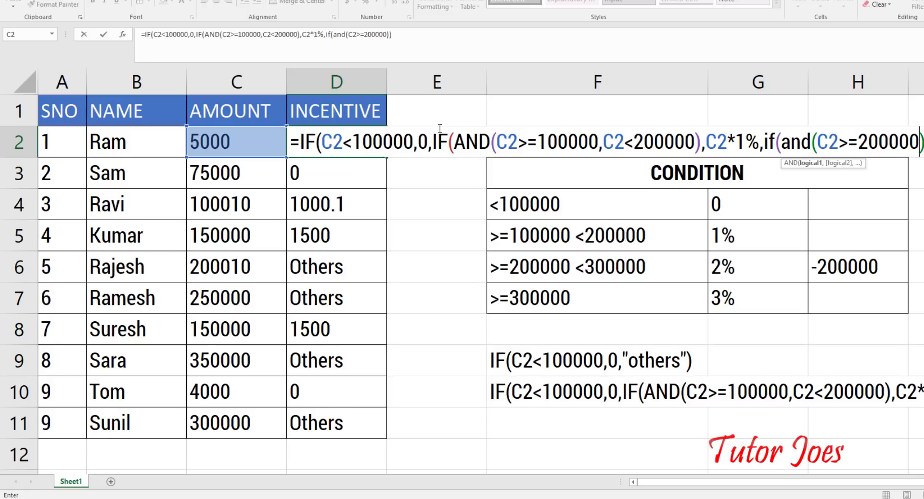
type(",")
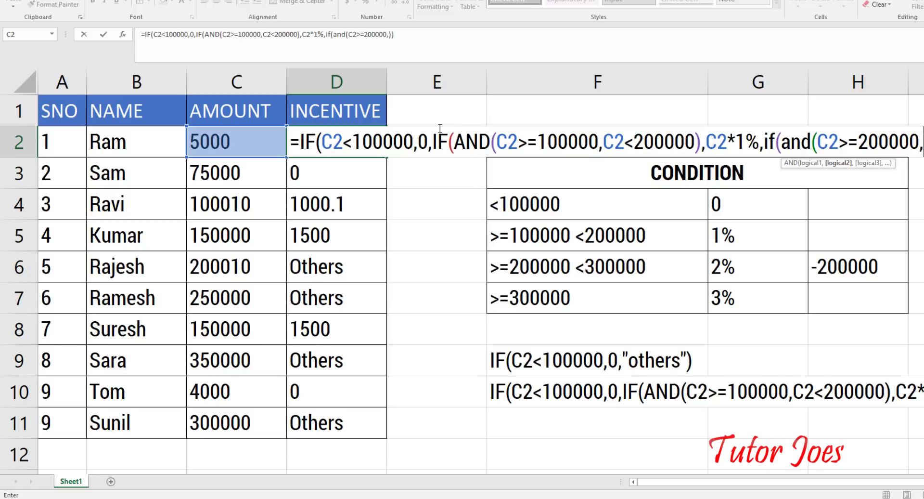
left_click(282, 146)
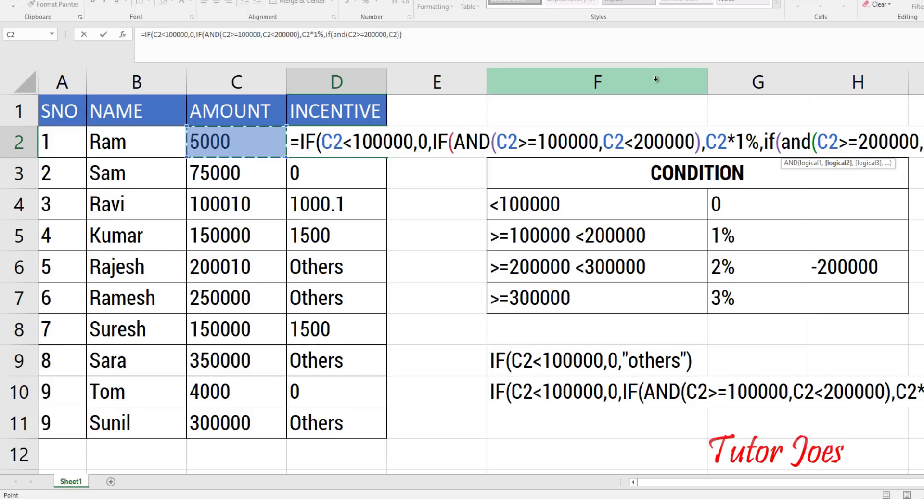
type("<300000")
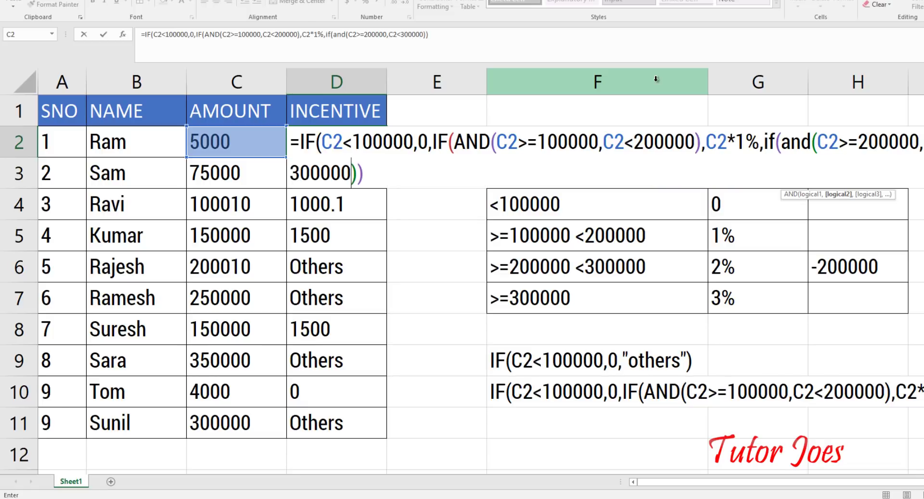
type(")")
key("Right")
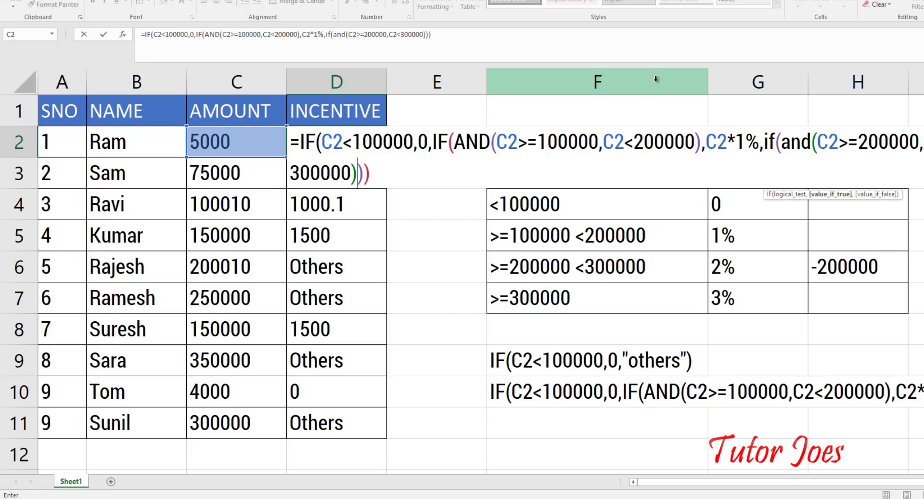
type(",")
Step: Set that tier's result to C2-200000*2% and the final tier to C2*3%, closing all brackets
left_click(211, 141)
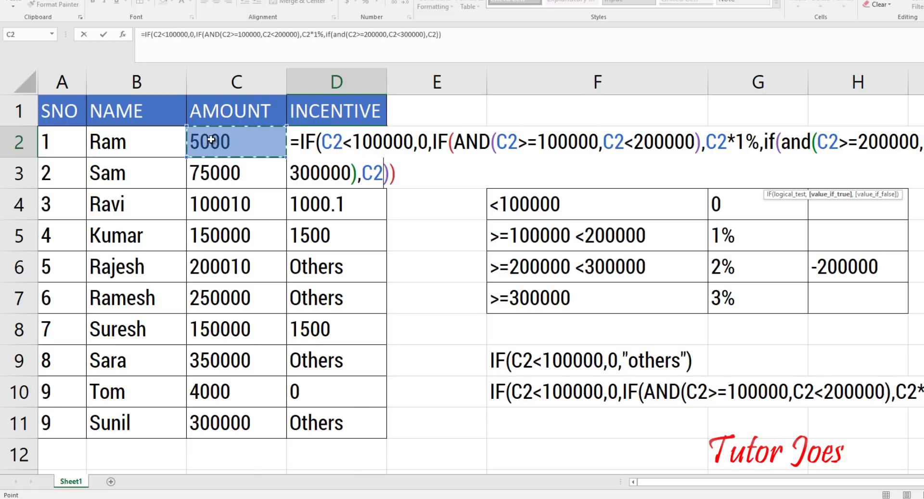
type("-")
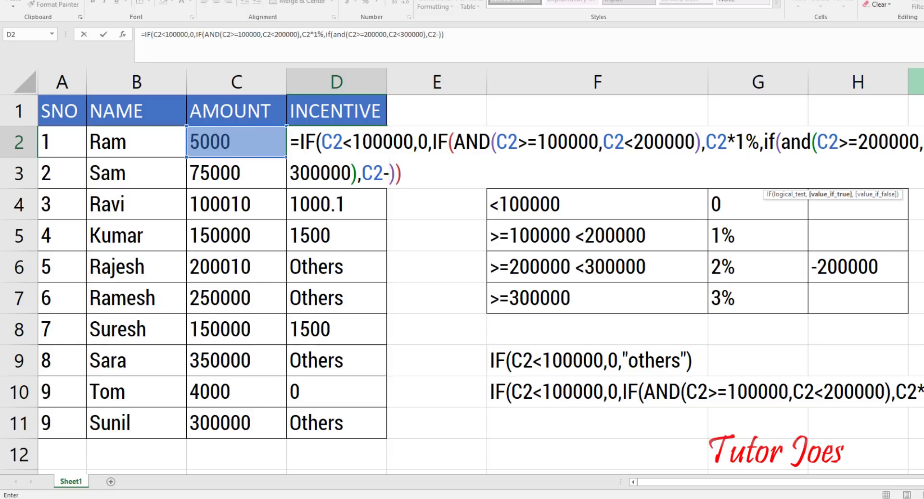
type("2000")
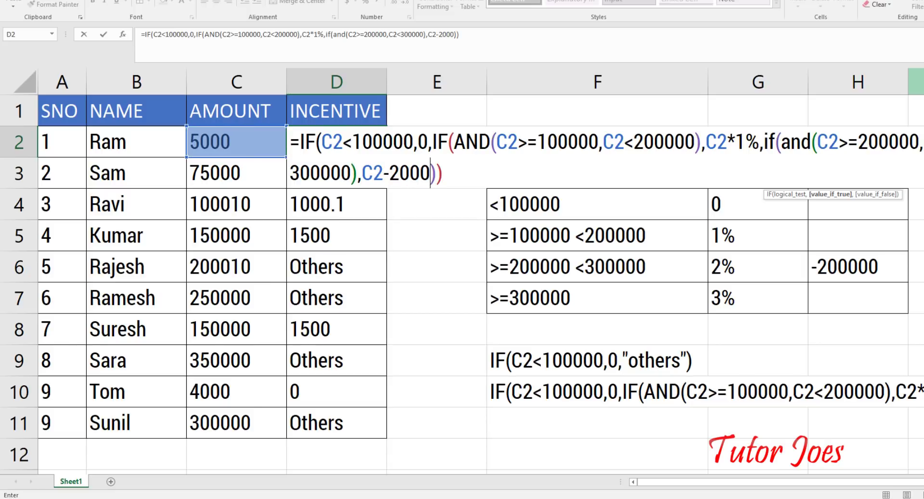
type("00")
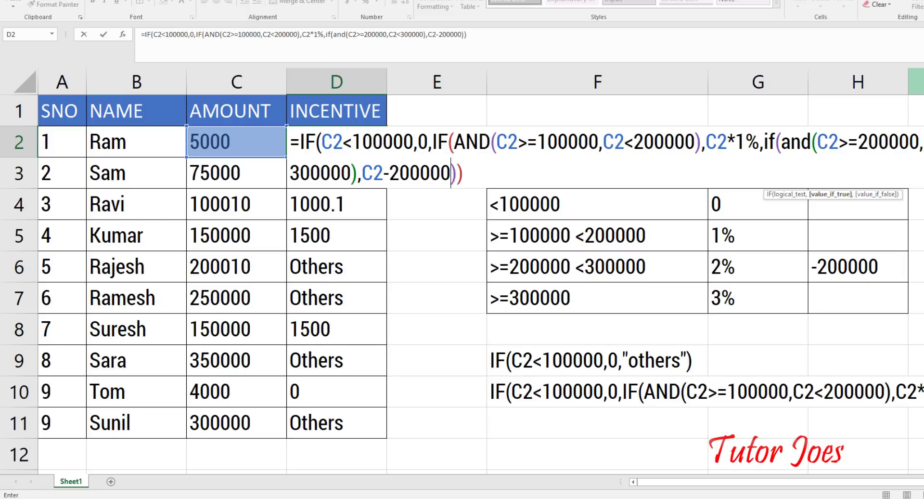
type("*")
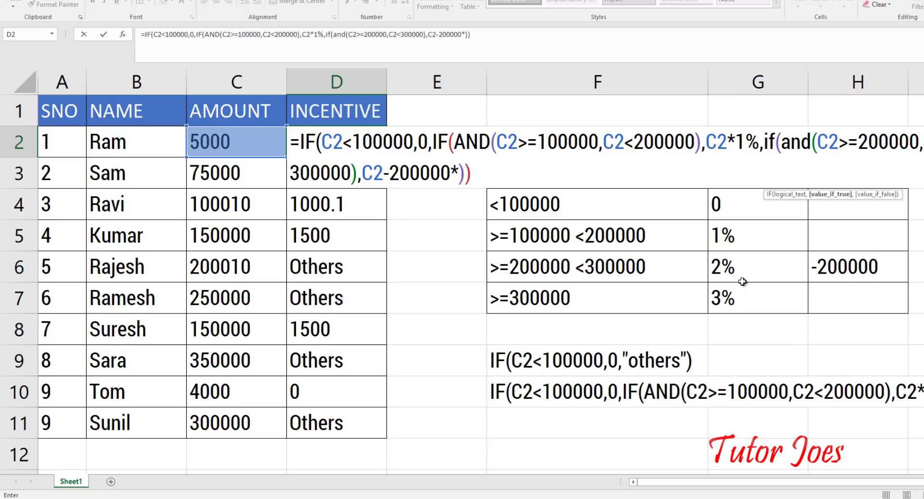
type("2%")
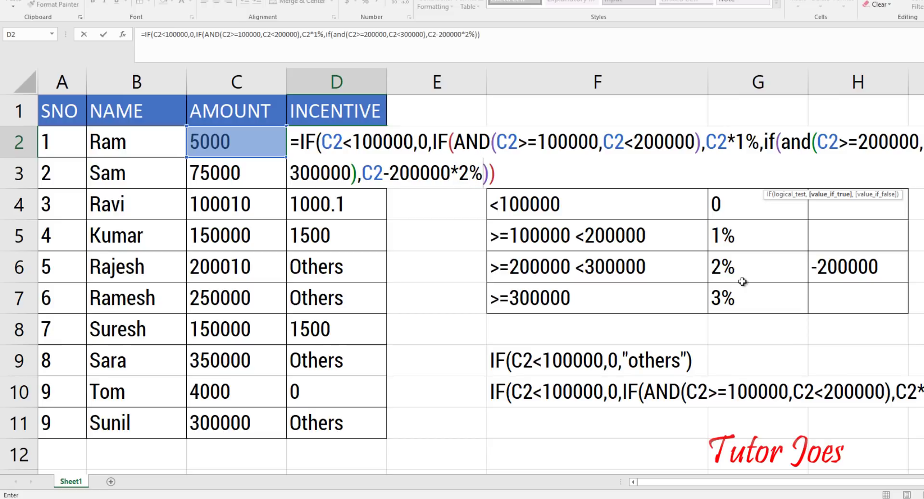
type(",")
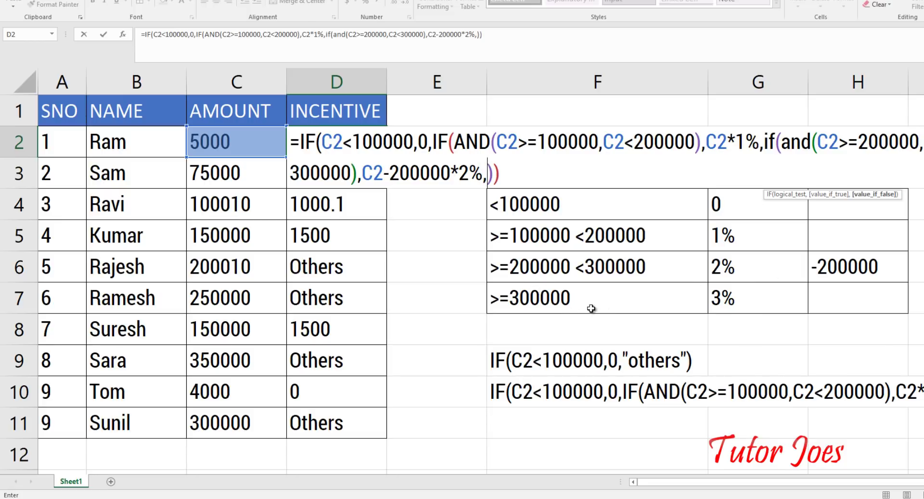
left_click(238, 139)
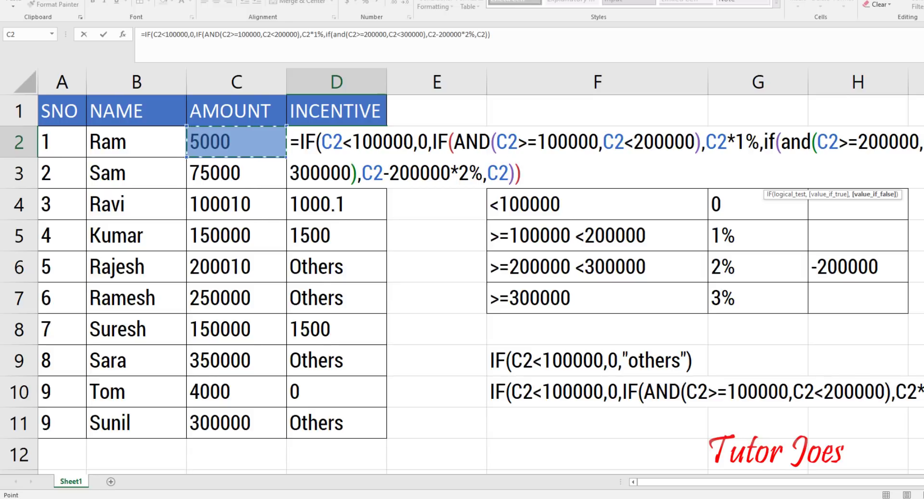
type("*")
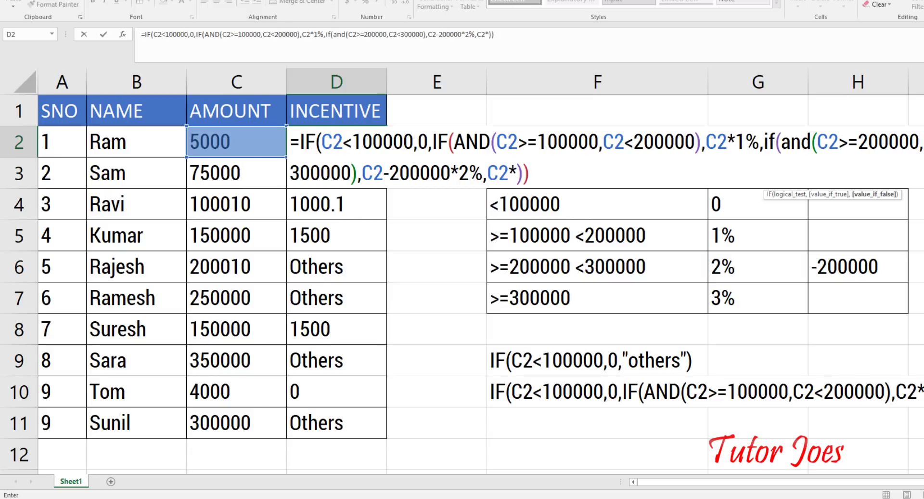
type("3%")
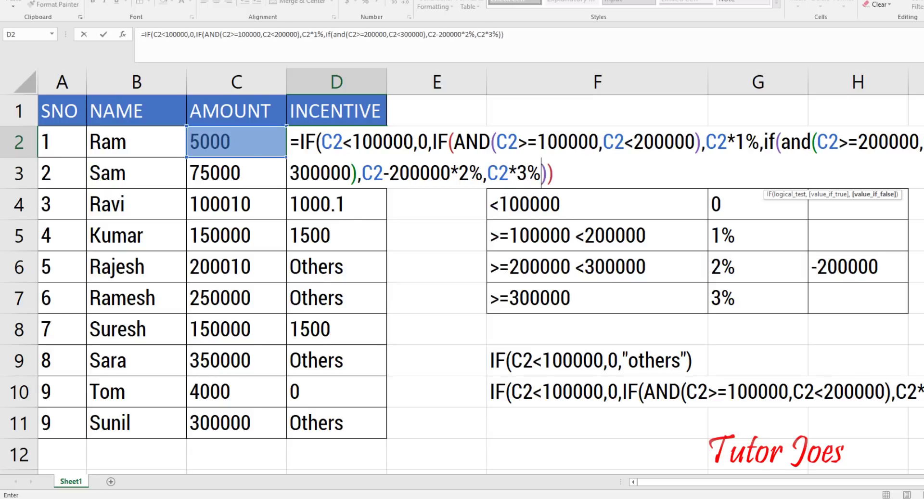
type(")))")
left_click(548, 172)
Step: Commit D2's four-tier formula, fill it to D11, and inspect Sunil's, D7 and D6 results
key("Return")
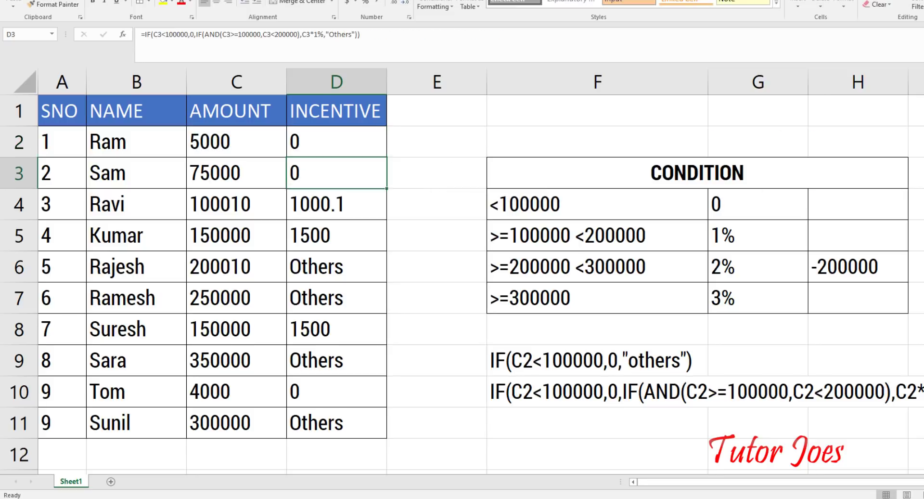
left_click(393, 133)
left_click(376, 132)
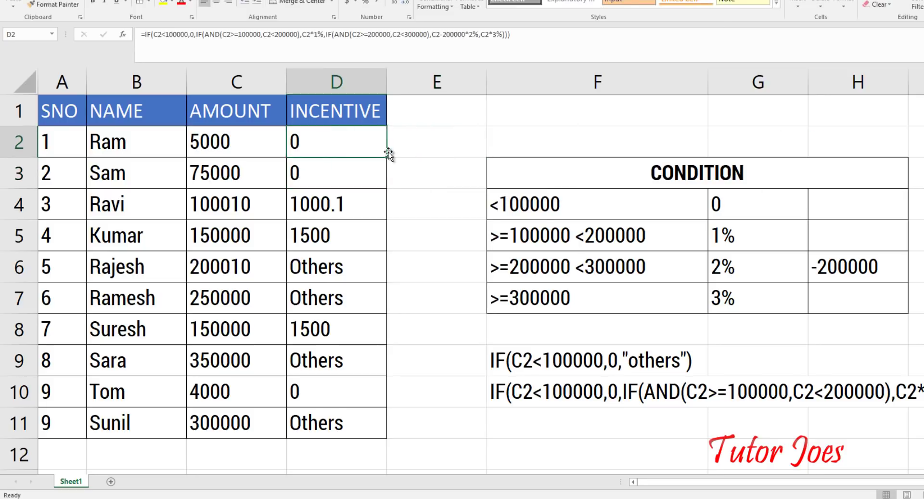
mouse_move(389, 159)
left_mouse_down()
mouse_move(375, 361)
mouse_move(363, 424)
mouse_move(347, 431)
left_mouse_up()
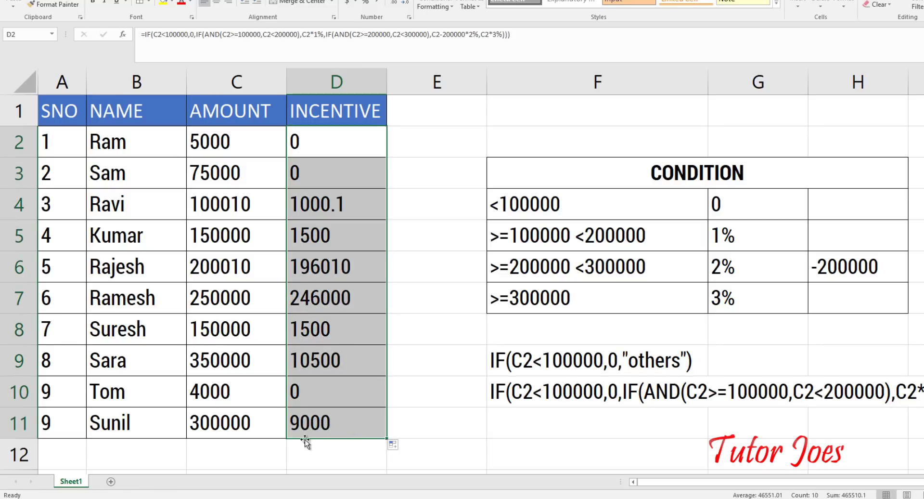
left_click(241, 427)
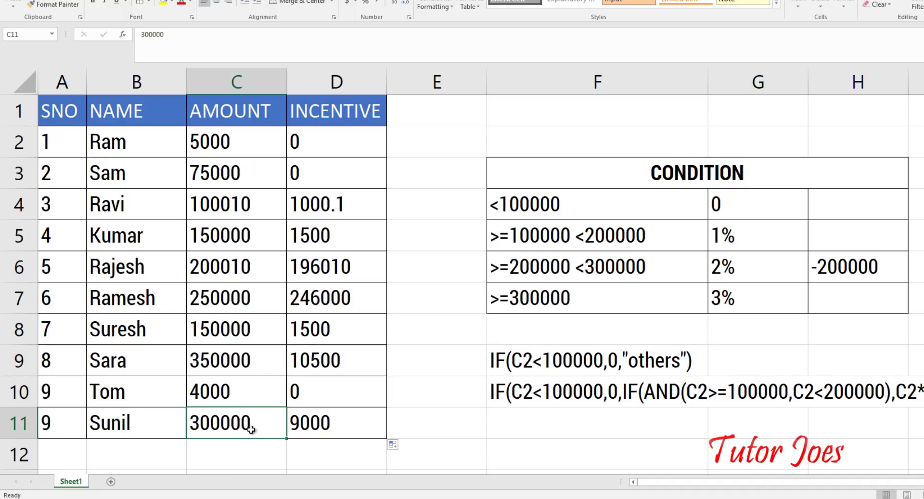
left_click(344, 428)
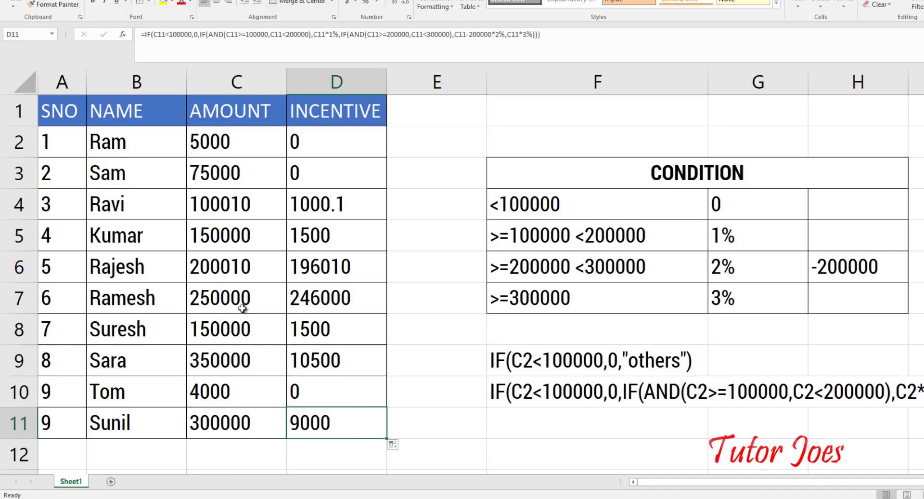
left_click(348, 300)
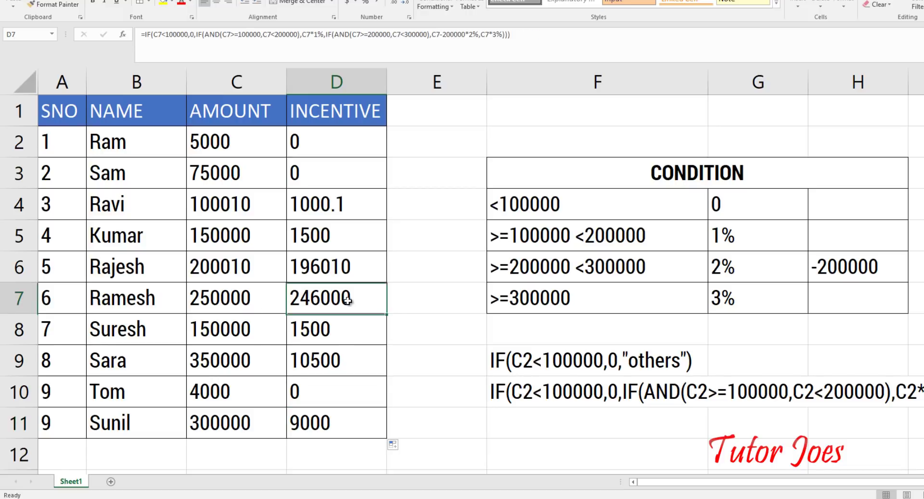
left_click(325, 269)
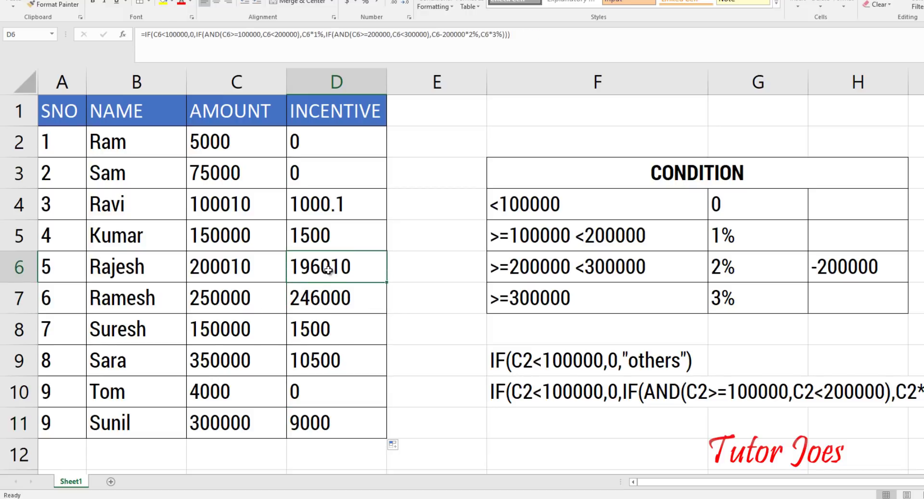
double_click(343, 142)
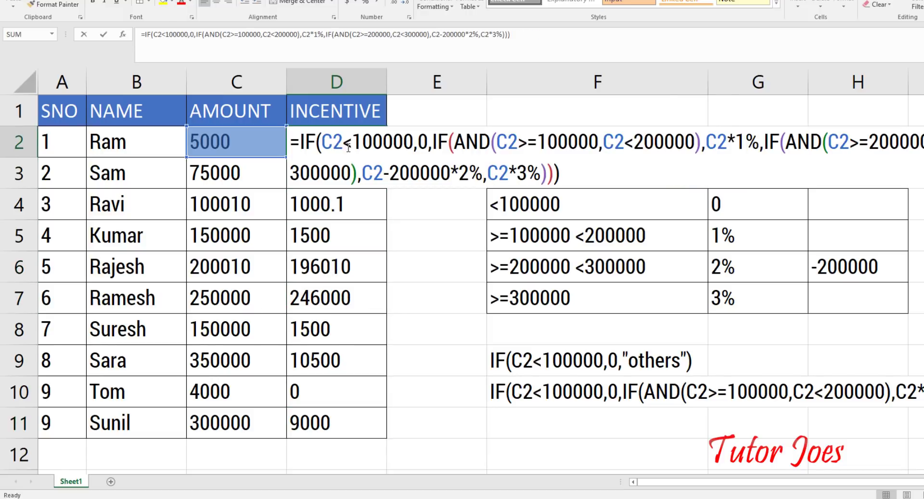
Step: Bracket C2-200000 in D2's formula so the middle tier reads (C2-200000)*2%
left_click(358, 174)
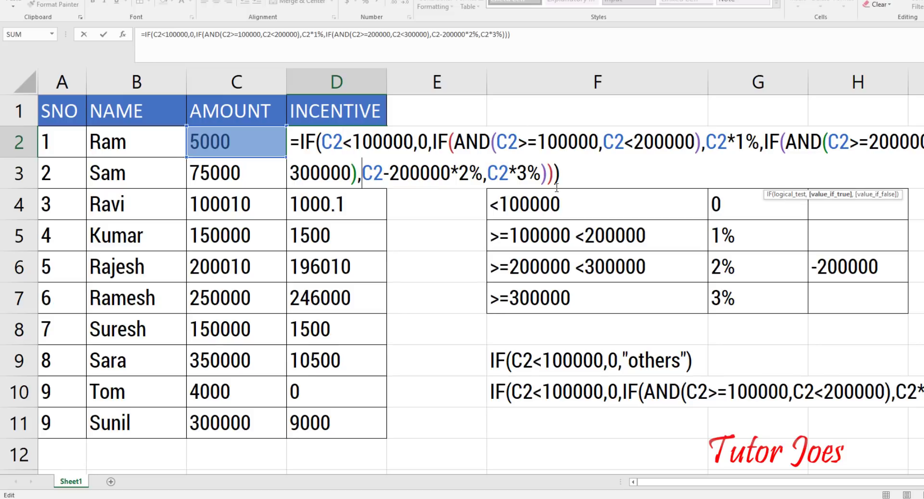
type("(")
key("Right")
key("Right")
key("Right")
key("Right")
key("Right")
key("Right")
key("Right")
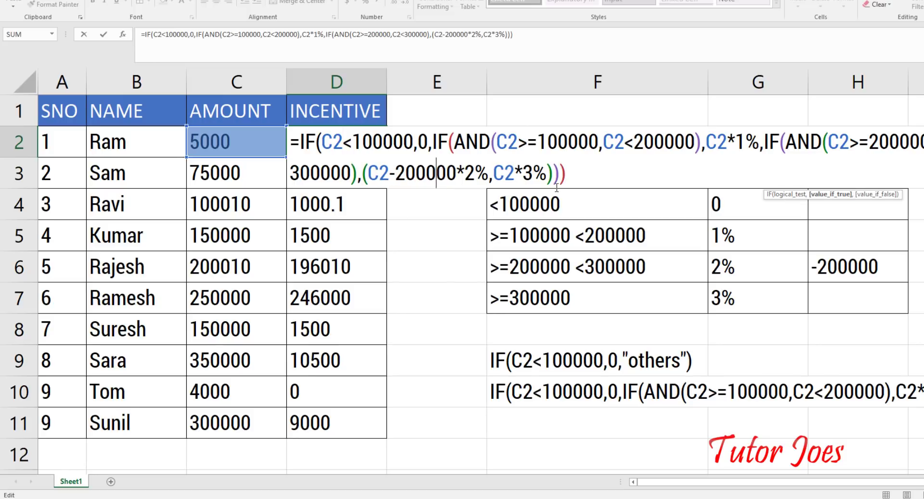
type(")")
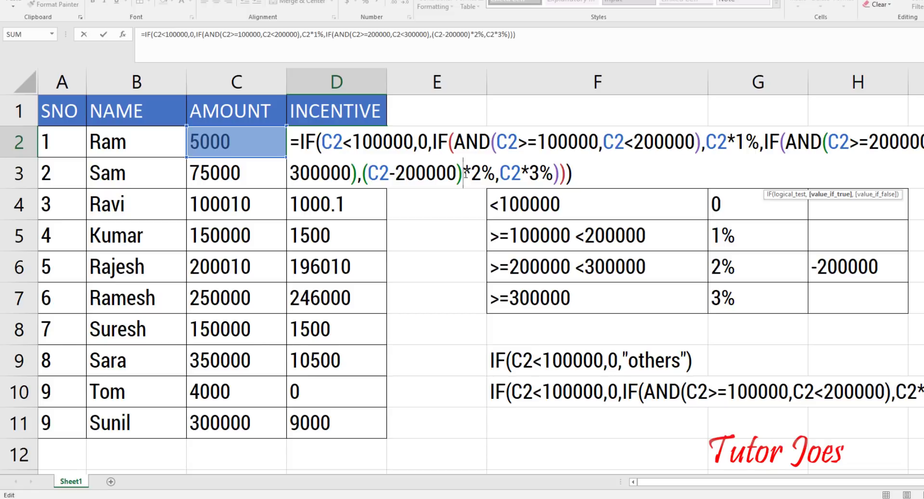
Step: Commit the corrected formula and refill D2:D11, checking Ramesh's 1000 in D7
key("Return")
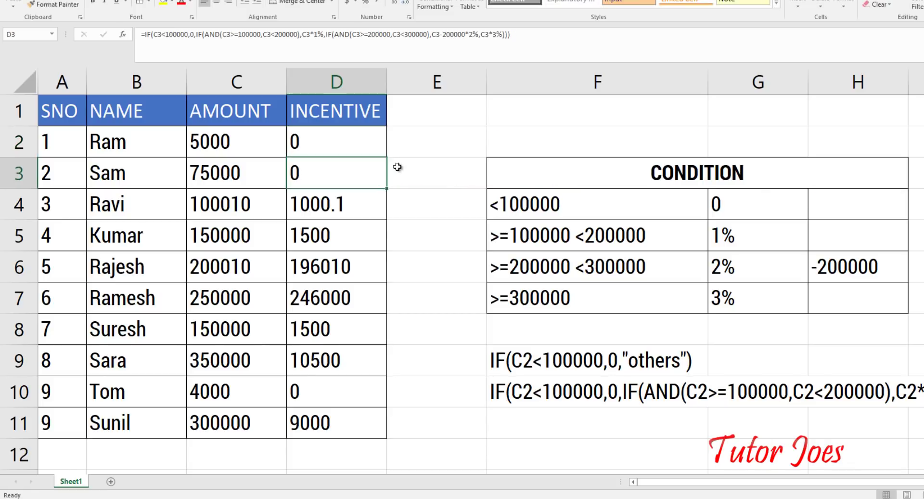
left_click(361, 135)
left_click_drag(386, 157, 385, 439)
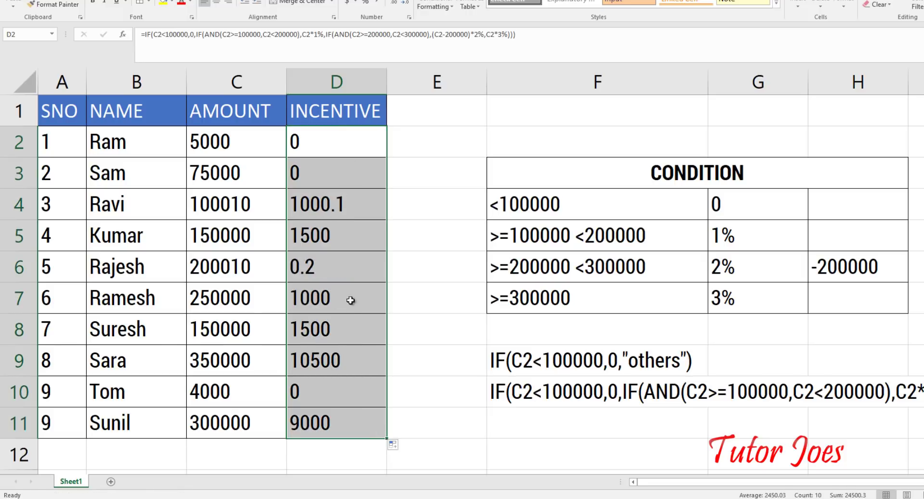
left_click(204, 300)
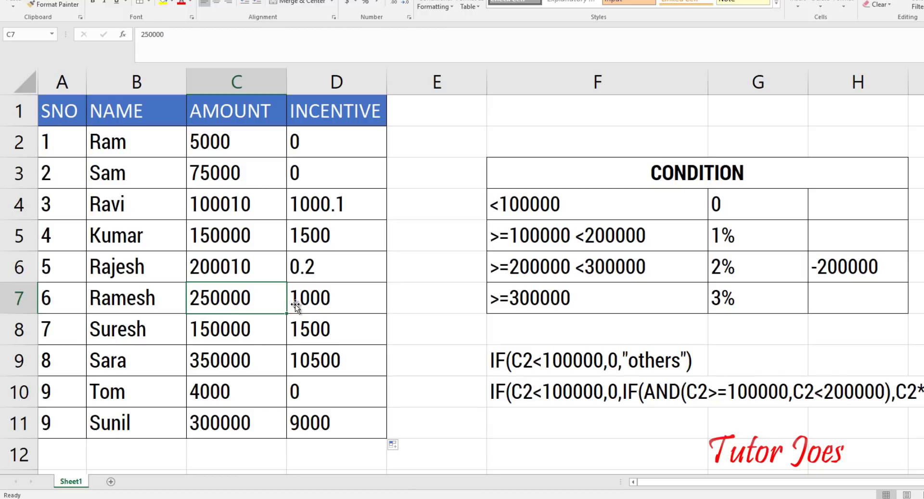
left_click(336, 303)
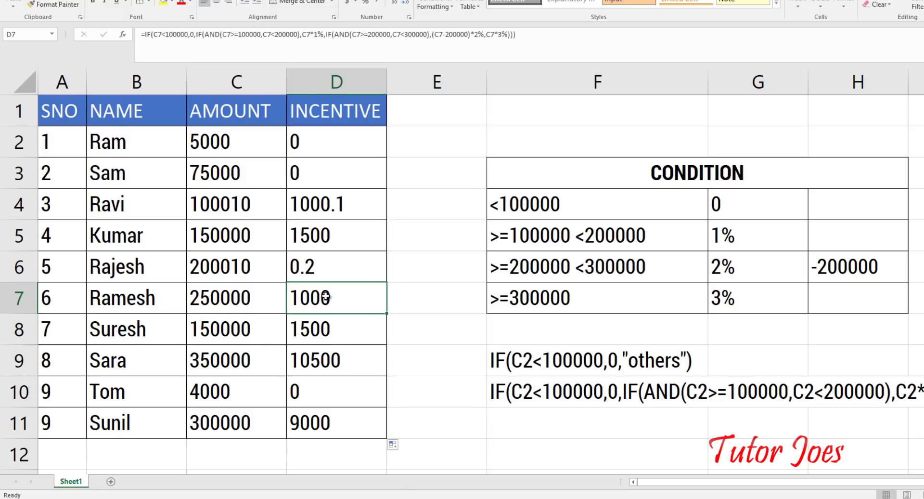
Step: Reopen D2 for editing and select its entire formula text
left_click(348, 148)
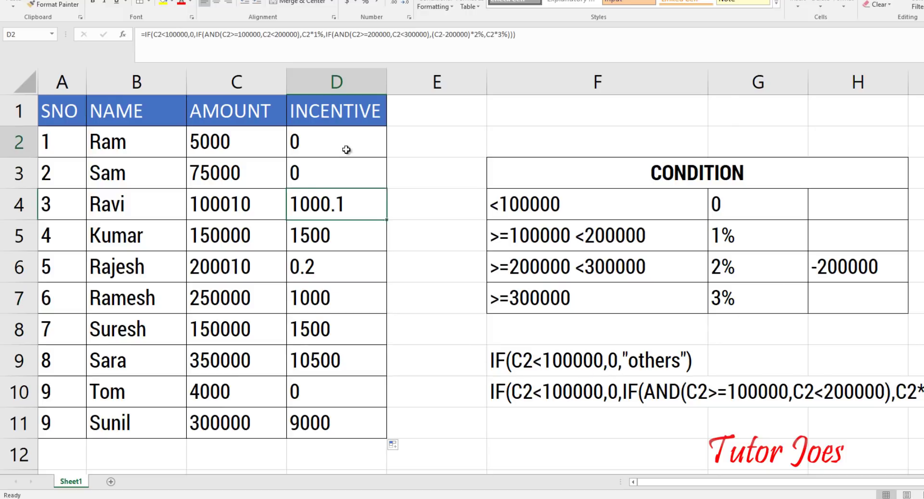
double_click(349, 149)
left_click_drag(639, 174, 227, 123)
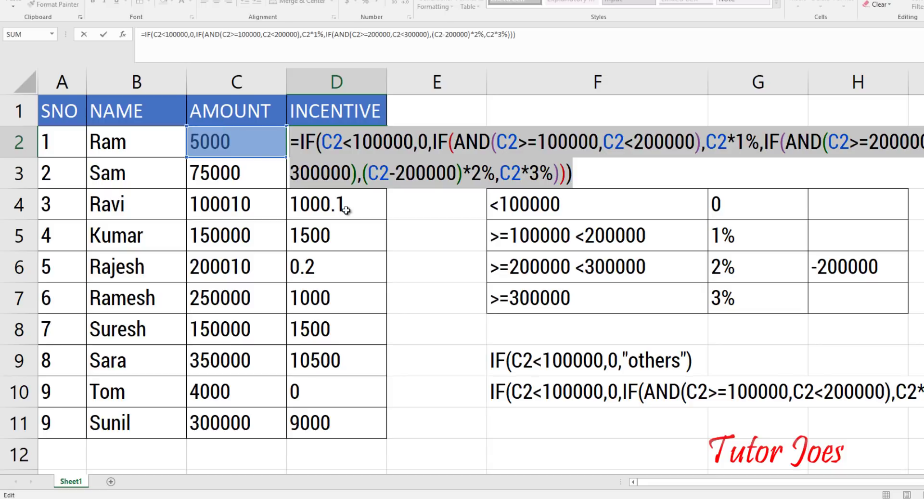
Step: Paste the incentive formula into F11 and delete its leading = so it shows as text
key("Escape")
left_click(514, 414)
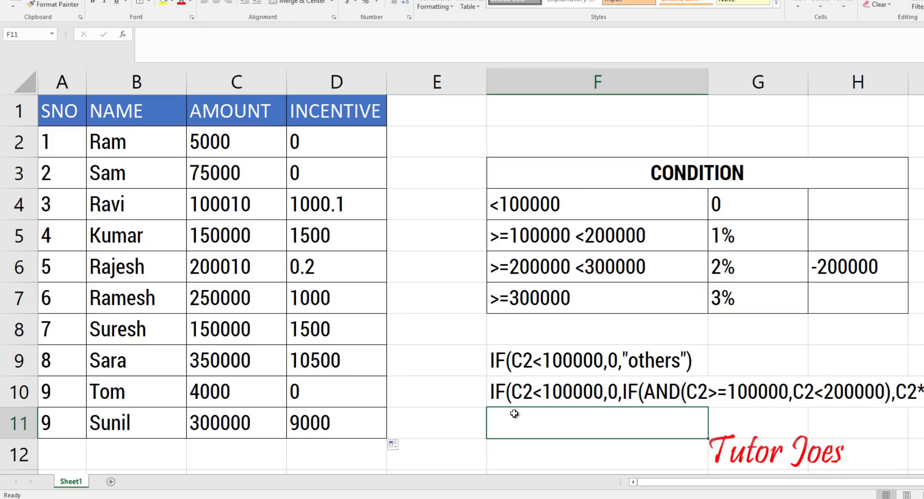
key("ctrl+v")
double_click(531, 425)
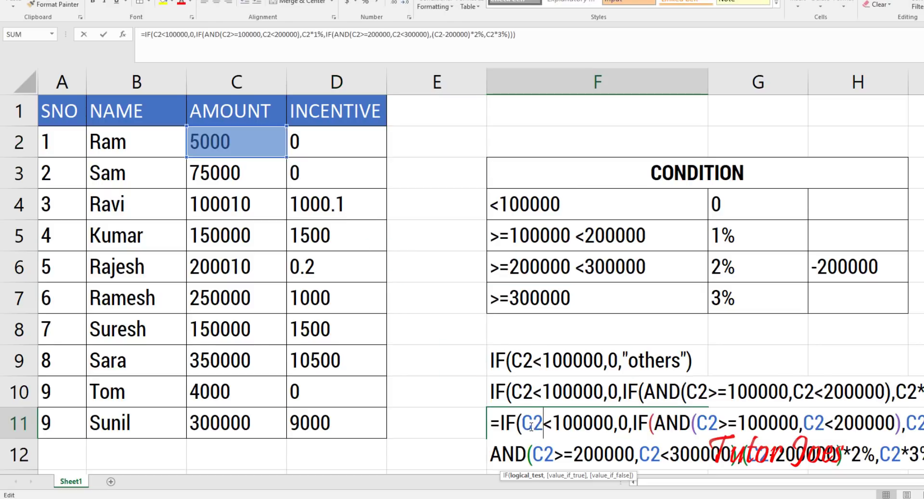
left_click(501, 424)
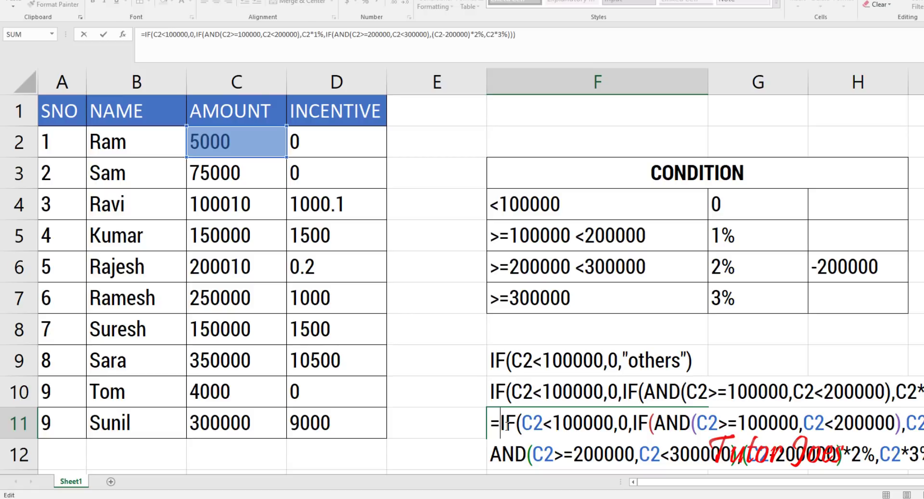
key("BackSpace")
left_click(448, 385)
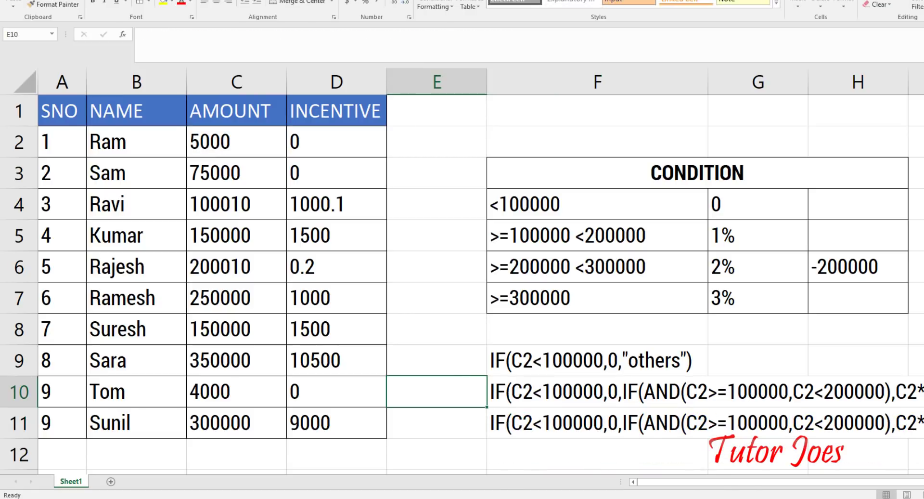
Step: Scroll right along row 11 to view the full four-tier formula text in F11
left_click_drag(715, 484, 905, 478)
left_click(656, 422)
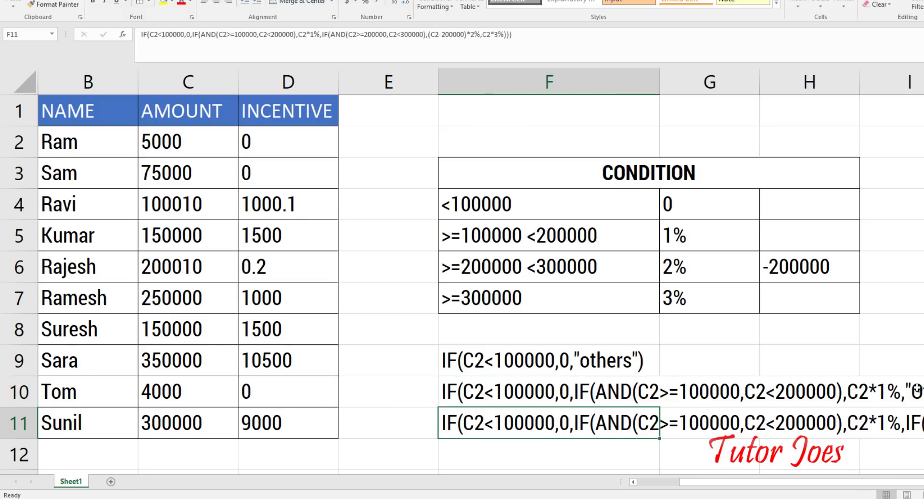
key("Right")
key("Right")
key("Right")
key("Right")
key("Right")
key("Right")
key("Right")
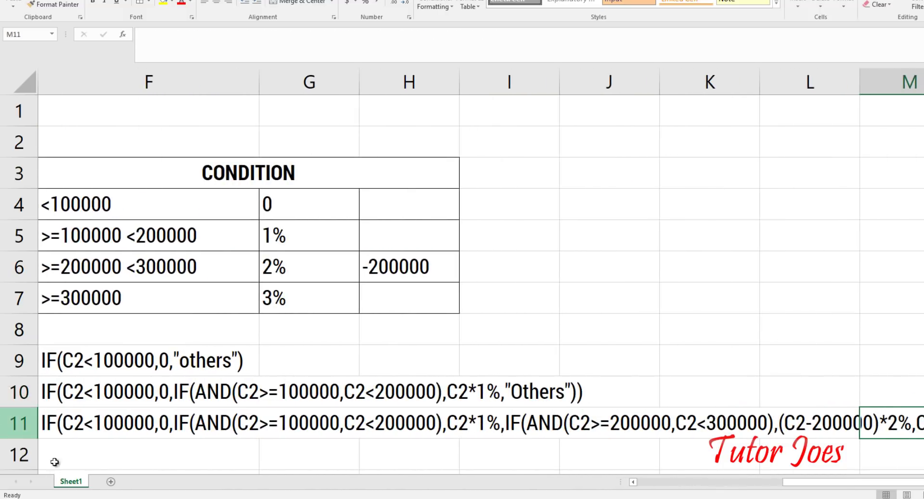
left_click(106, 193)
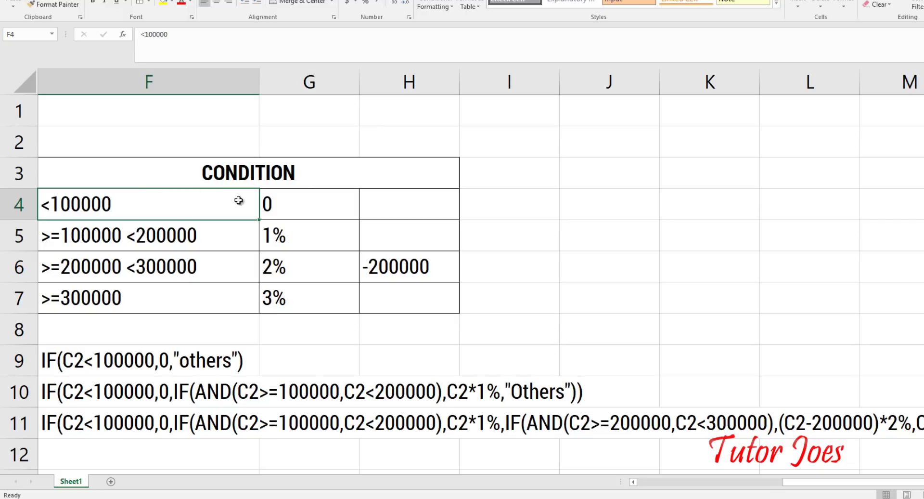
left_click(289, 204)
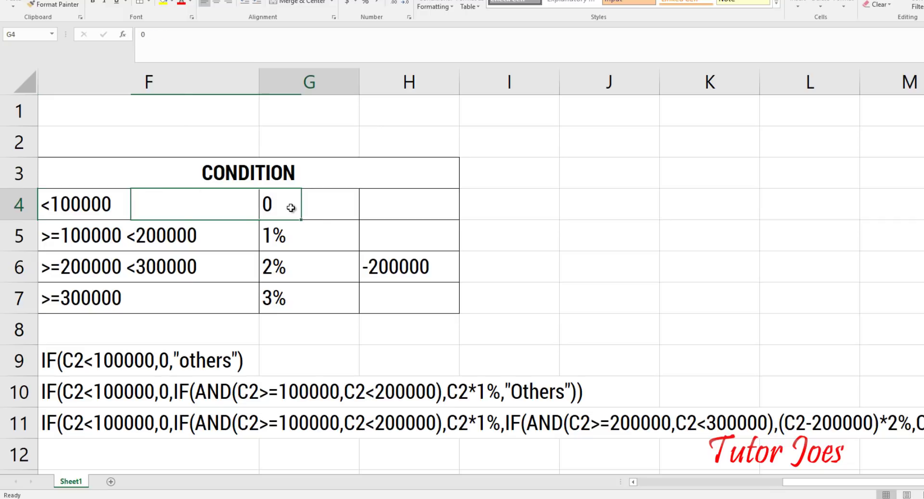
left_click(83, 362)
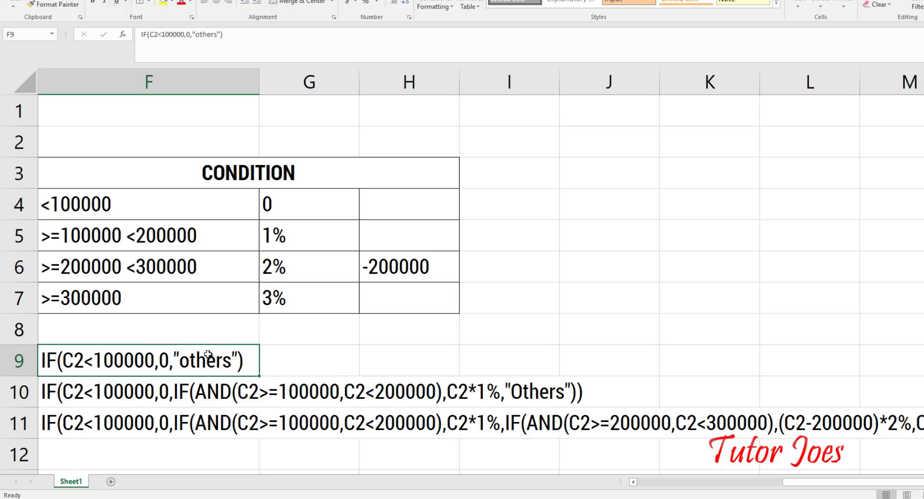
left_click(227, 397)
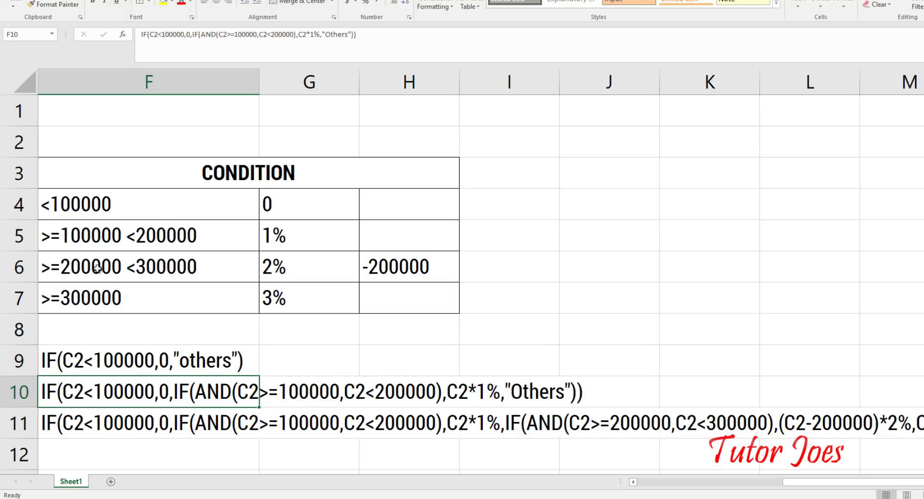
left_click(84, 236)
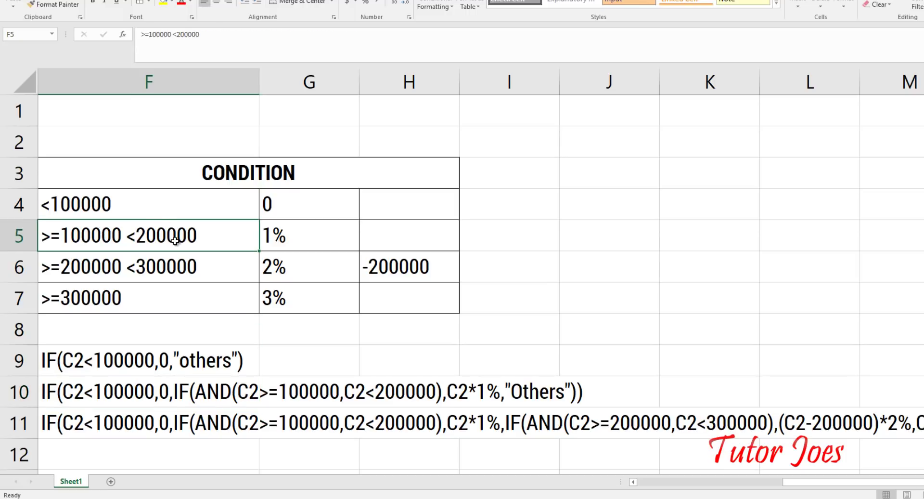
left_click(285, 242)
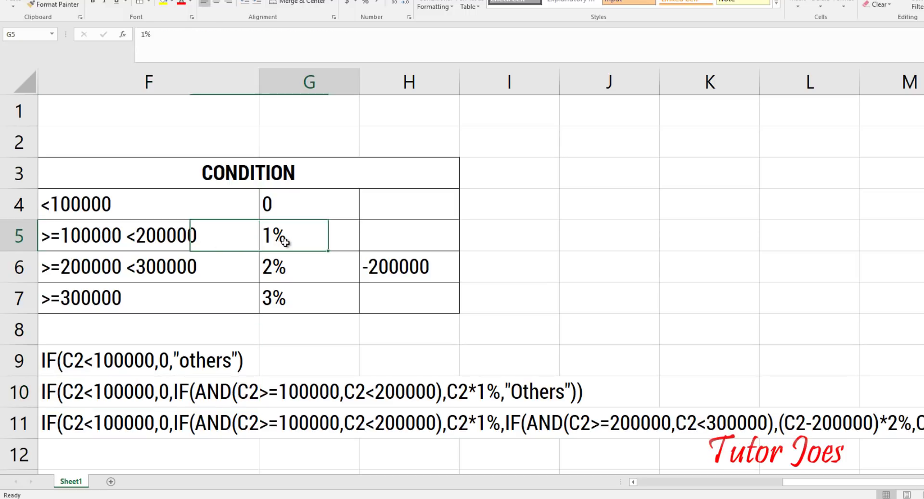
left_click(214, 396)
left_click(87, 236)
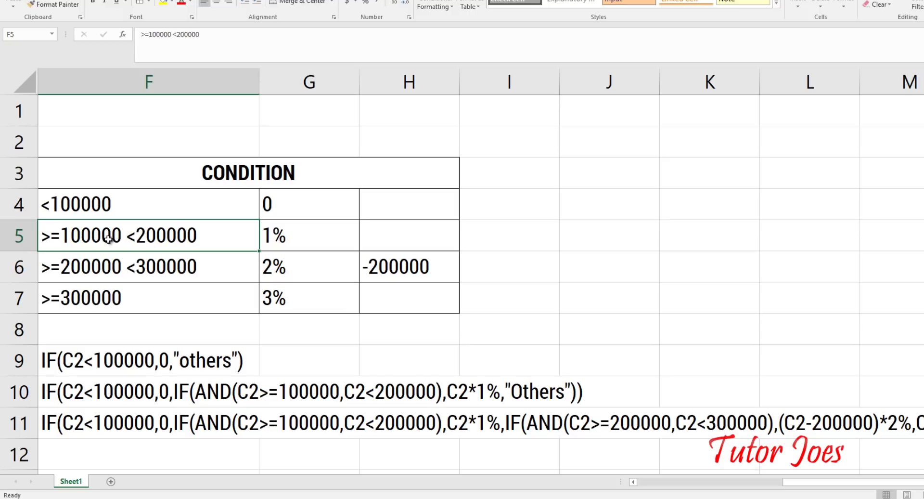
left_click(213, 396)
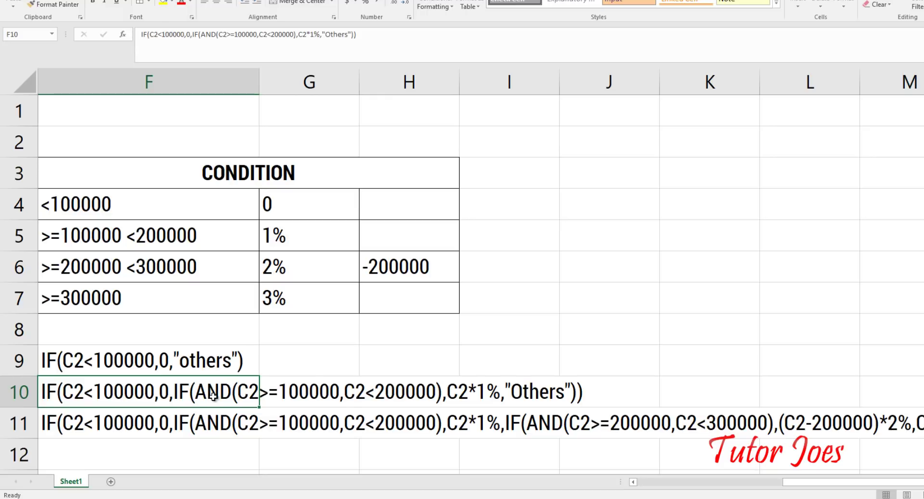
left_click(463, 396)
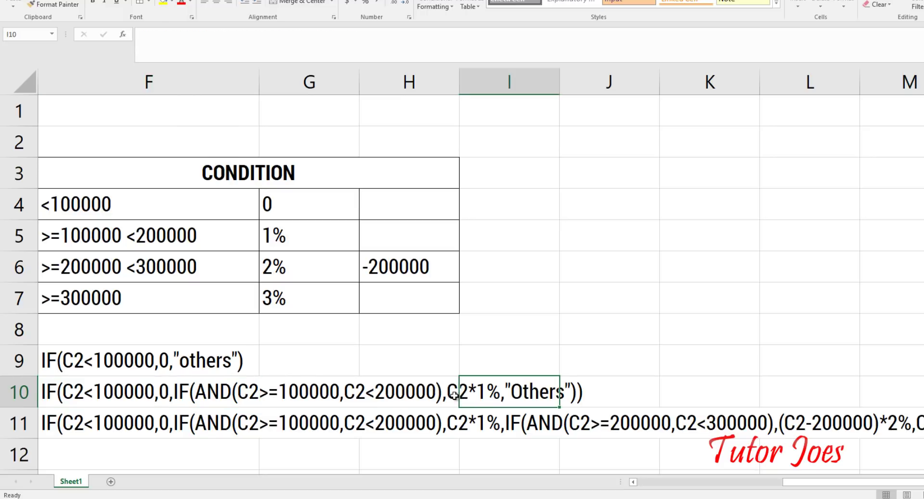
left_click(454, 395)
left_click(564, 391)
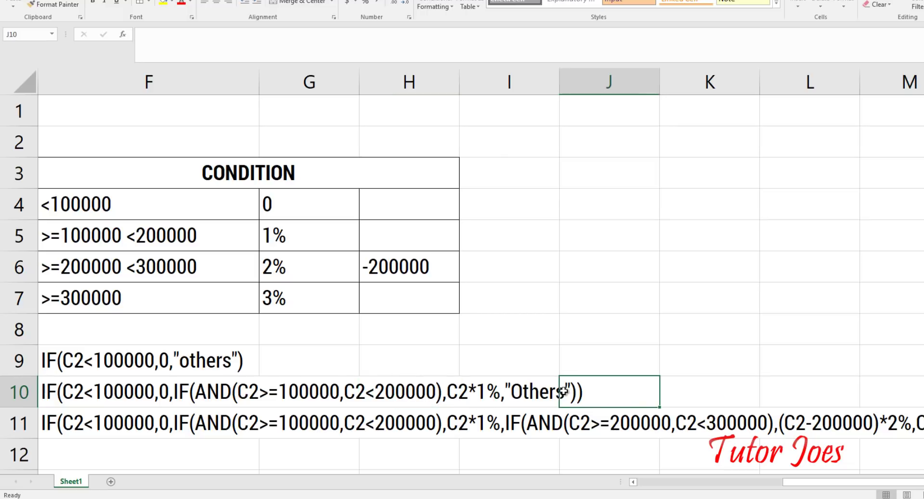
left_click(173, 269)
key("Down")
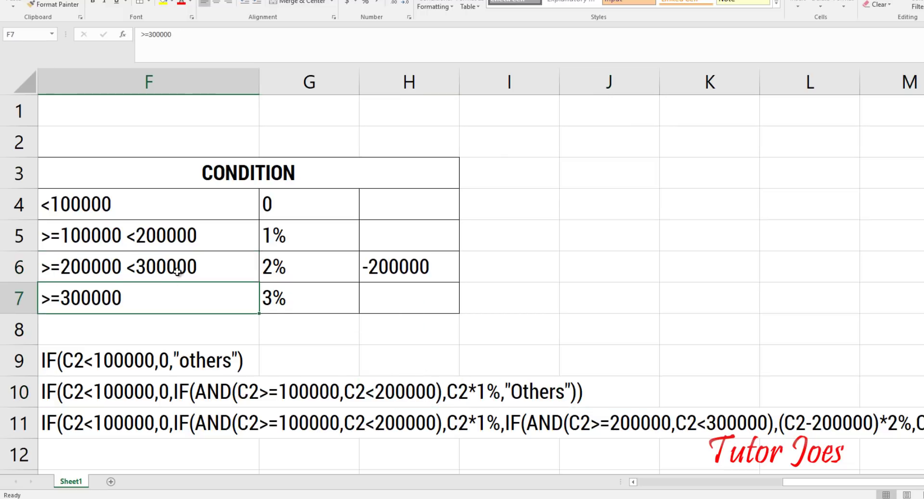
left_click(177, 271)
left_click(174, 298)
left_click(121, 271)
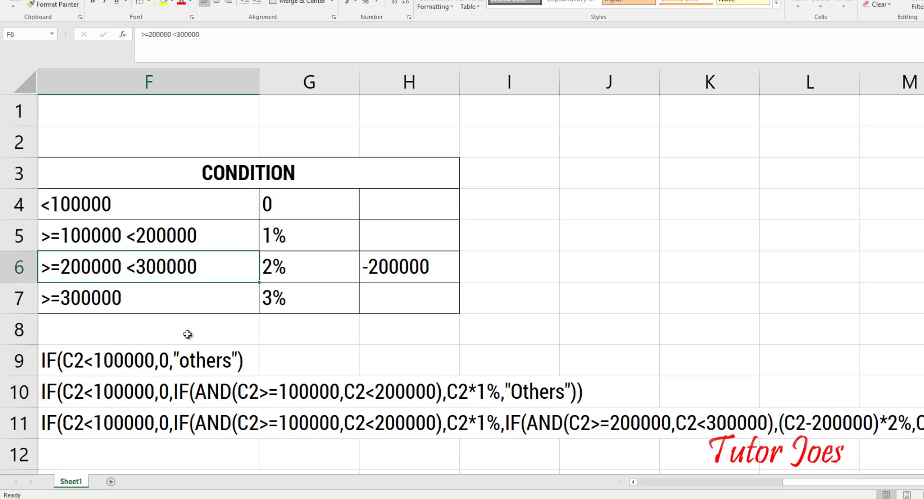
left_click(88, 414)
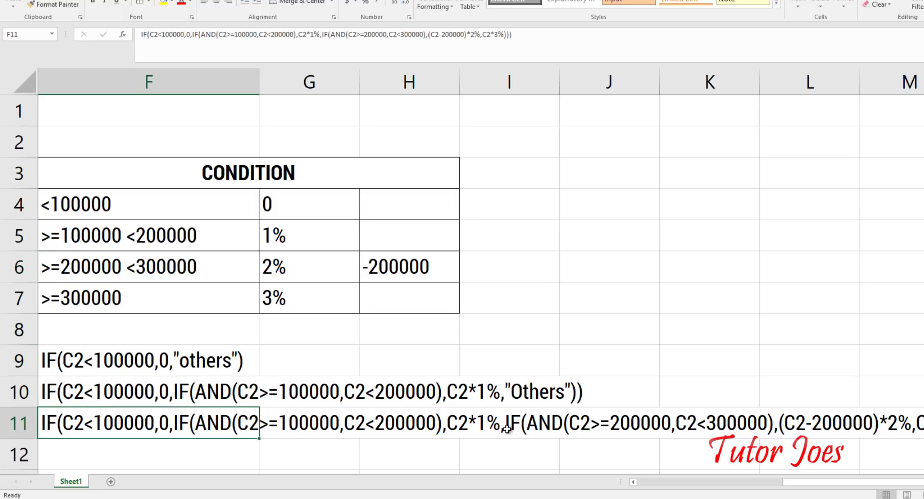
left_click(620, 429)
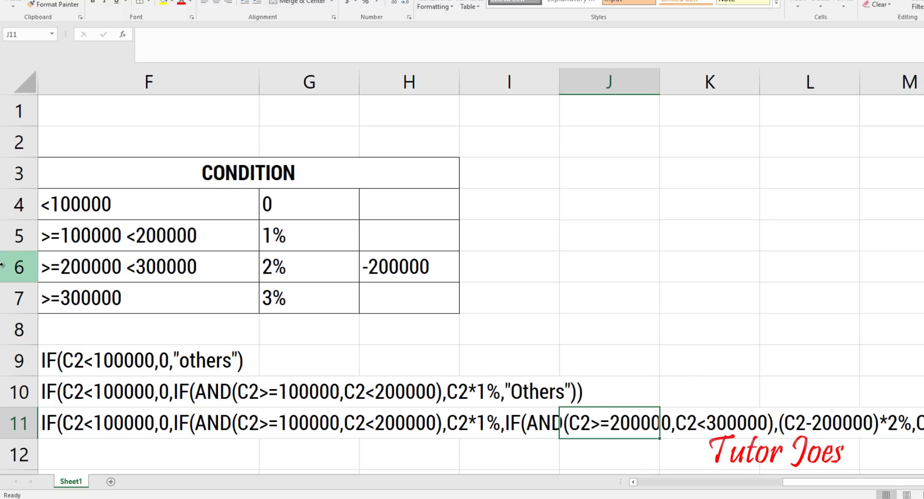
left_click(62, 268)
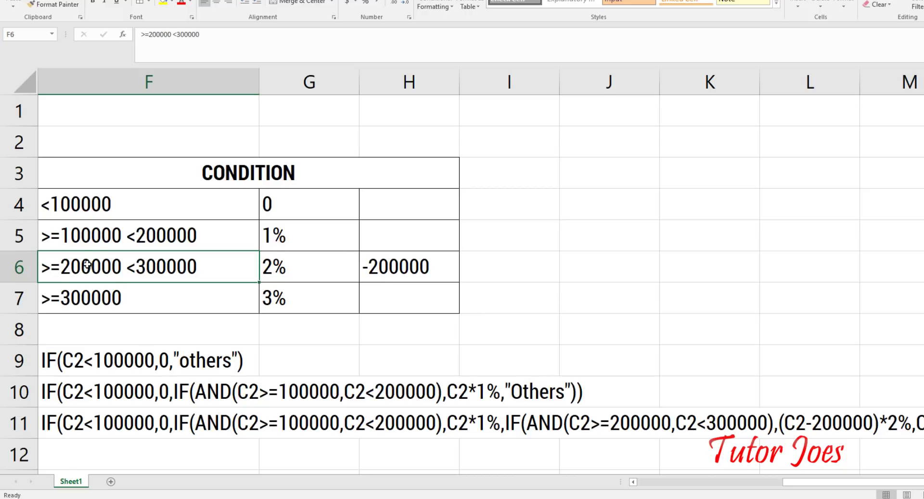
left_click(405, 272)
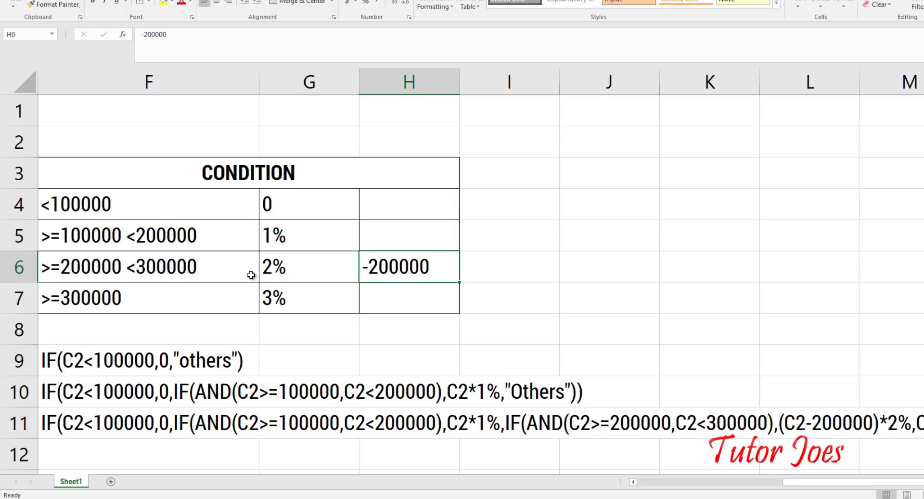
Step: Compare row 7's 250000 sale with the third tier: condition F6, 2% rate, -200000 deduction
key("Left")
key("Left")
key("Left")
key("Left")
key("Left")
key("Left")
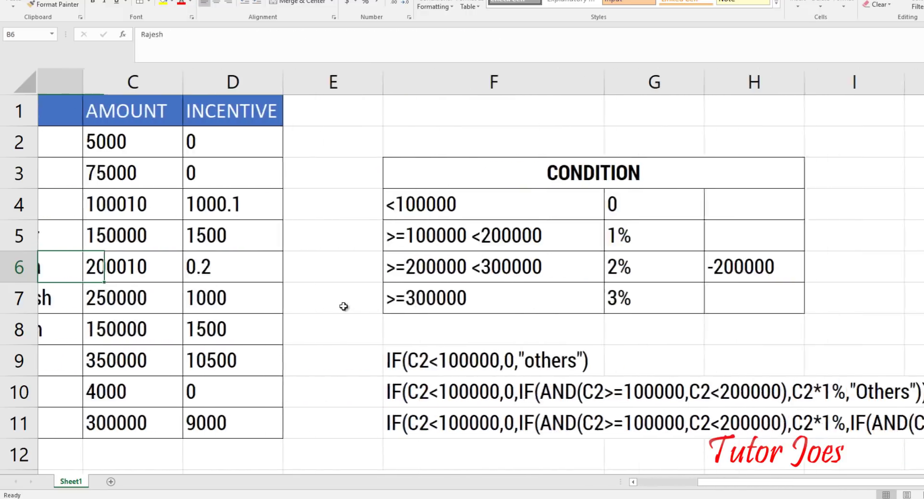
key("Left")
key("Down")
key("Right")
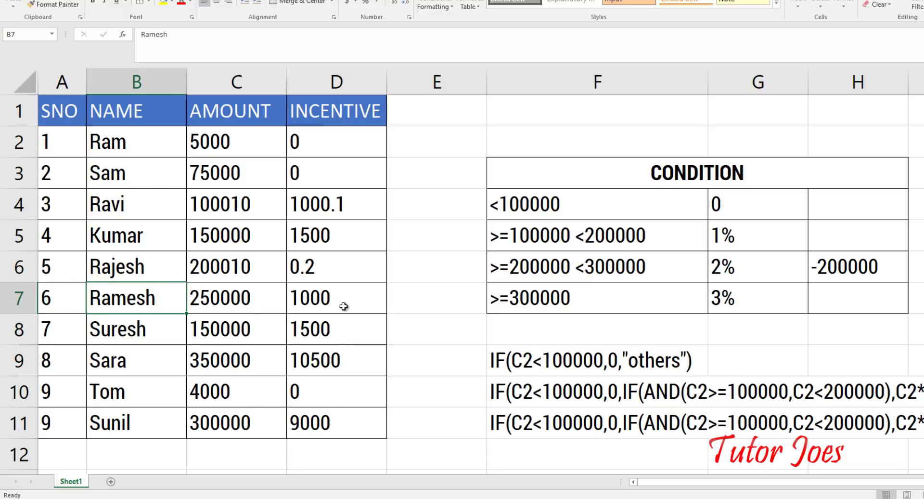
key("Right")
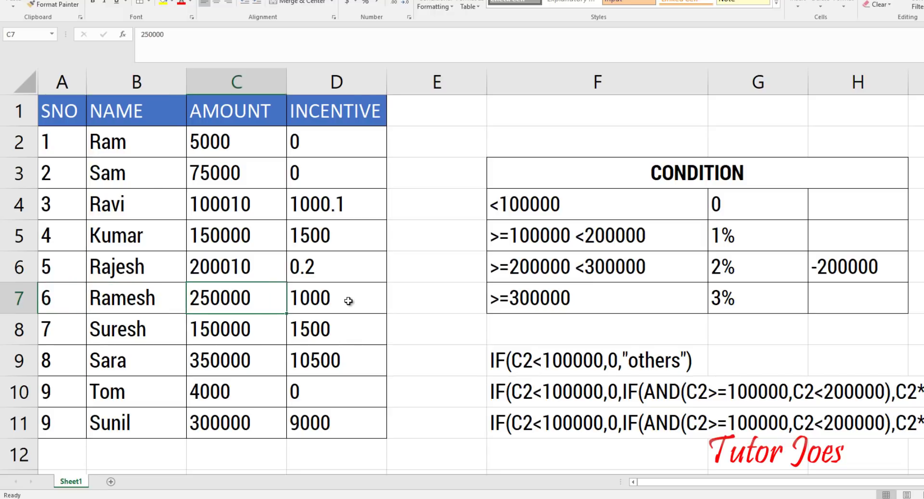
left_click(514, 262)
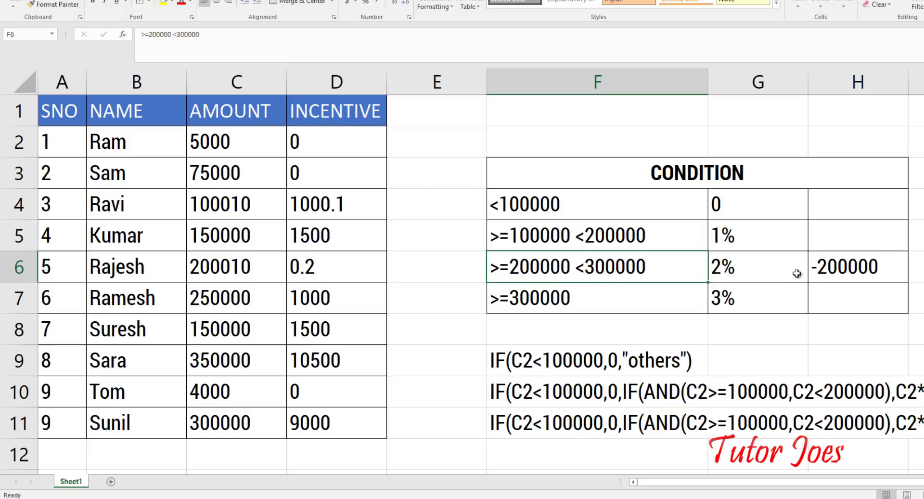
left_click(766, 272)
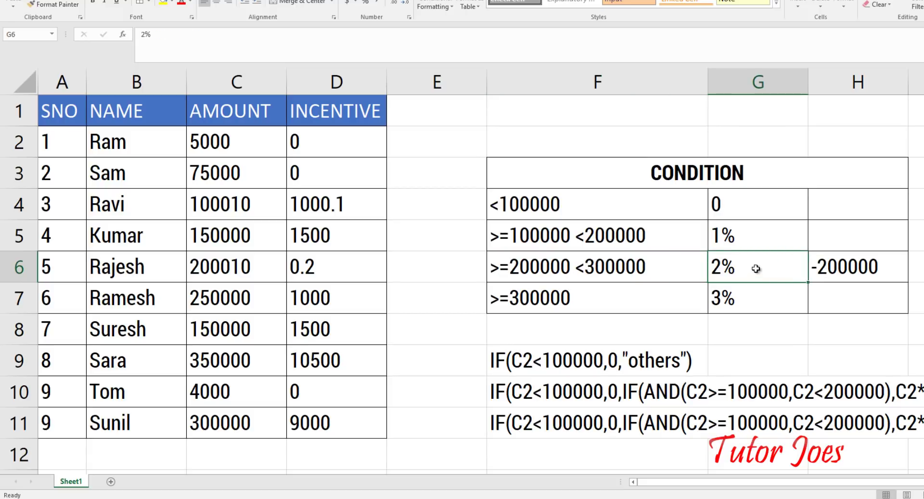
left_click(836, 262)
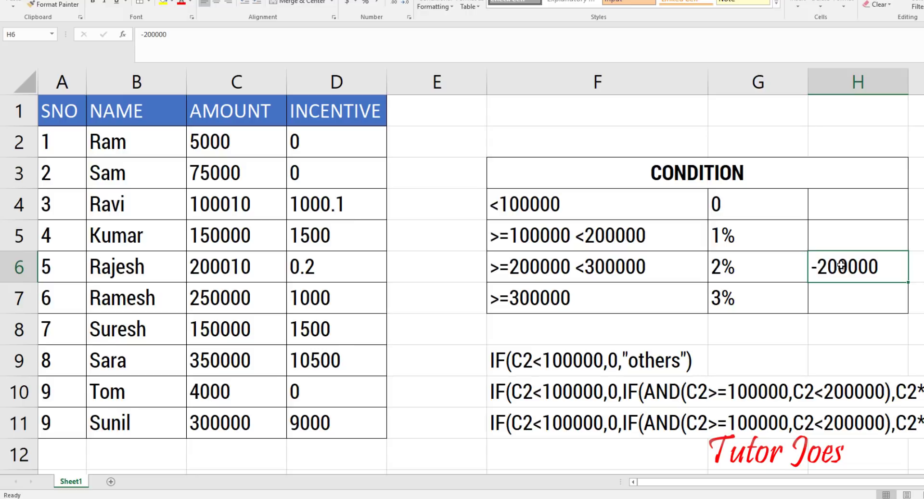
left_click(751, 268)
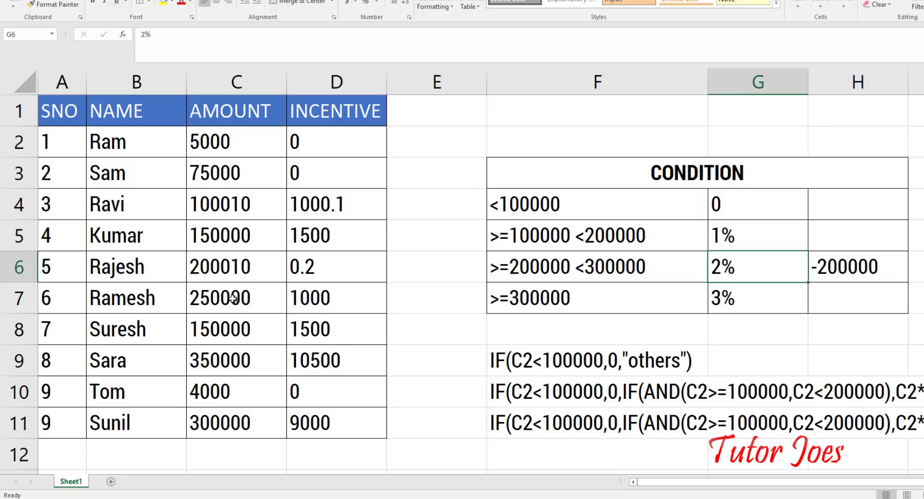
Step: Check D7's 1000 incentive against the F11 formula text, then show the desktop
left_click(330, 297)
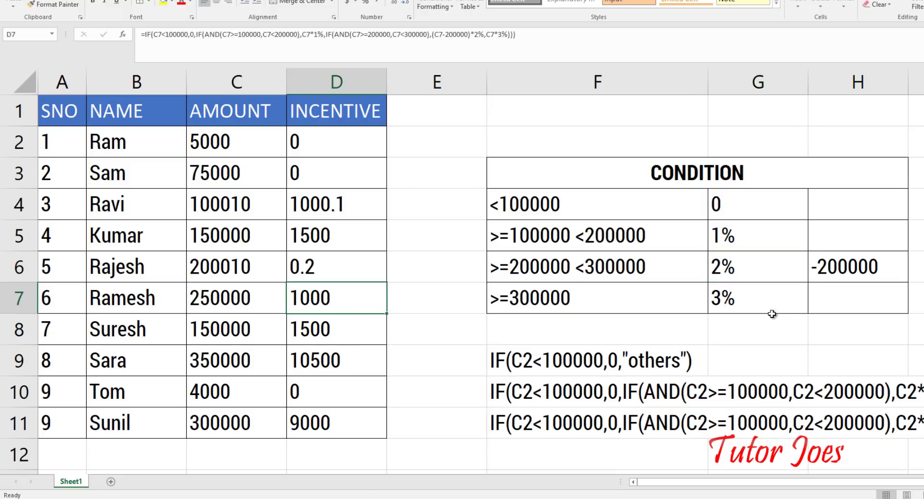
left_click(869, 401)
left_click(855, 426)
key("Right")
key("Right")
key("Right")
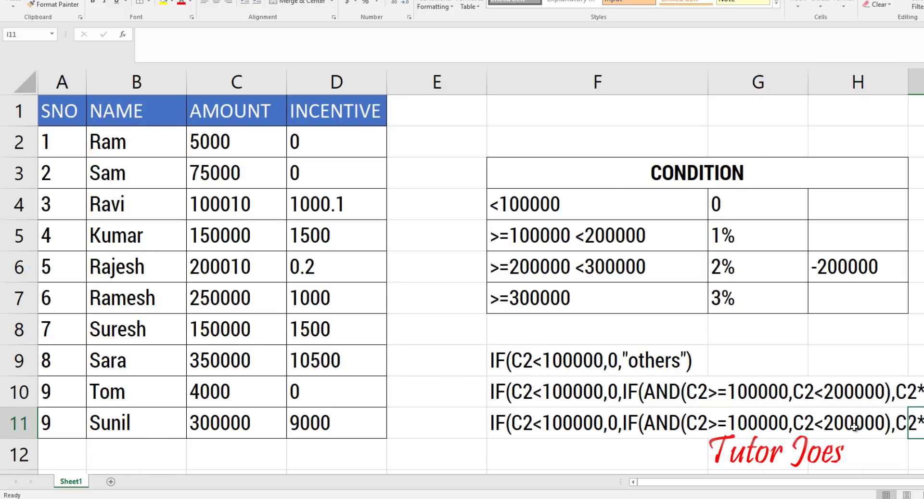
key("Left")
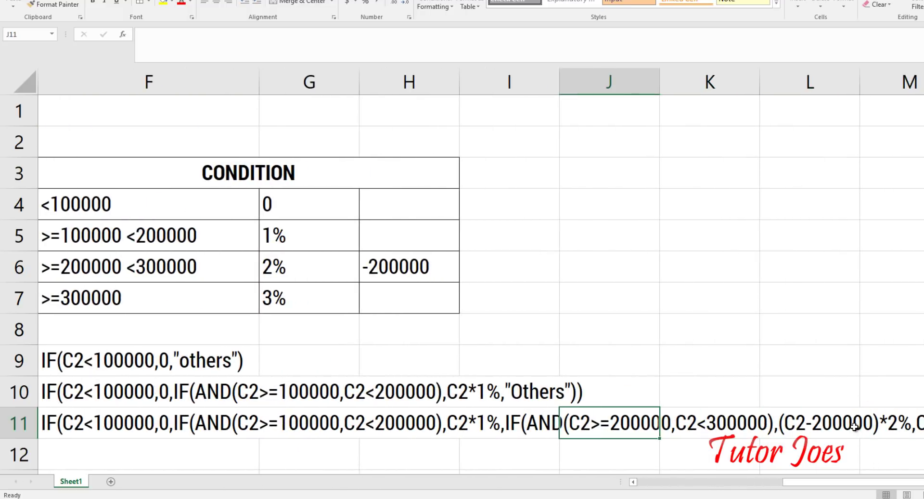
left_click(855, 426)
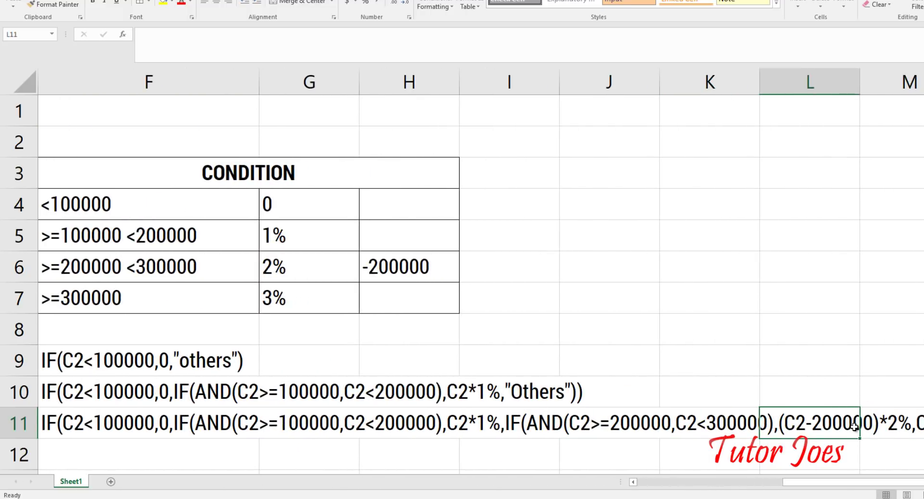
key("Right")
key("Right")
key("Left")
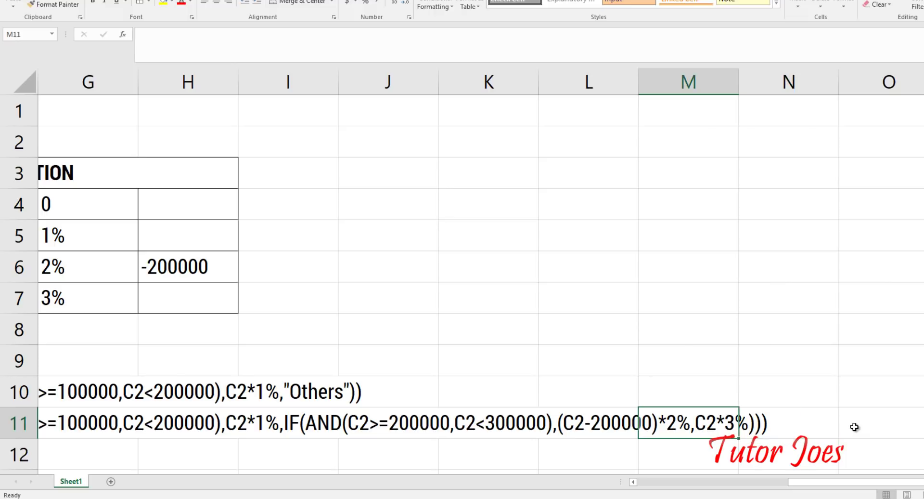
key("Left")
key("Left")
key("Left")
key("Left")
key("Left")
key("Left")
key("Left")
key("Left")
key("Left")
key("Left")
key("Left")
key("Left")
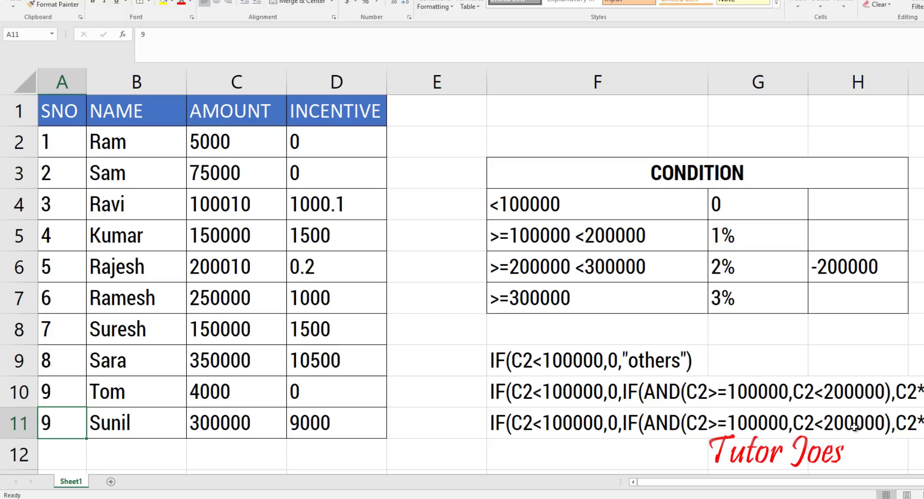
key("super+d")
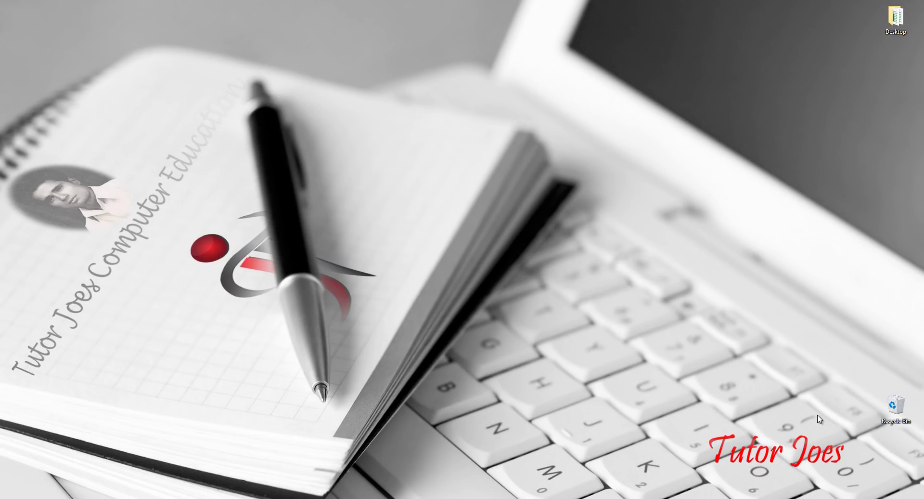